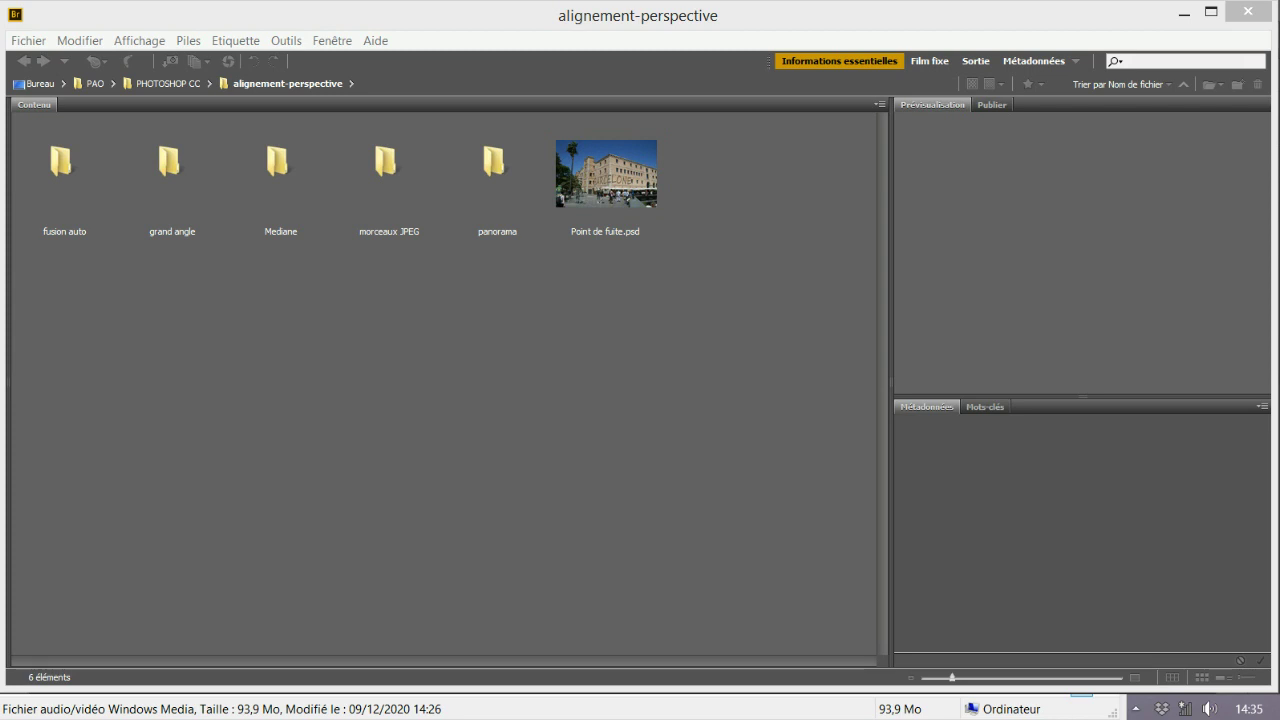
- From the grand angle folder in Adobe Bridge, open Grand angle3.jpg with Photoshop CC 2018
left_click(340, 442)
double_click(168, 162)
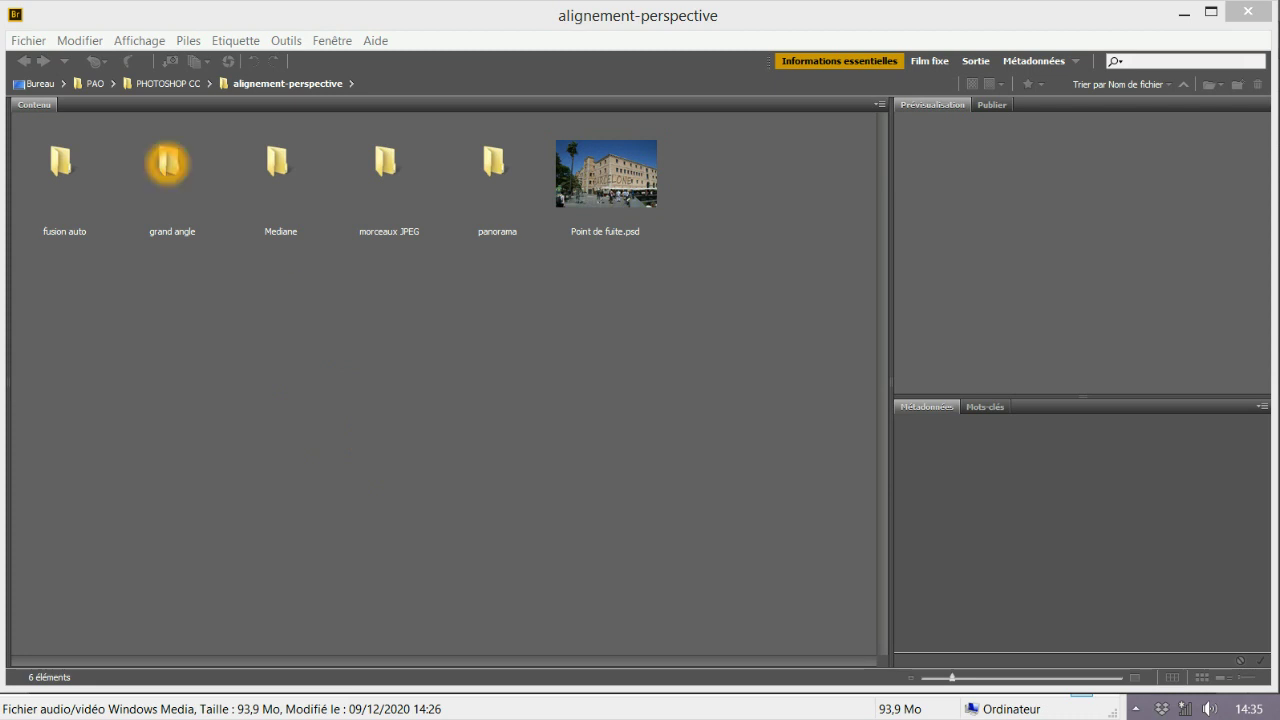
left_click(449, 413)
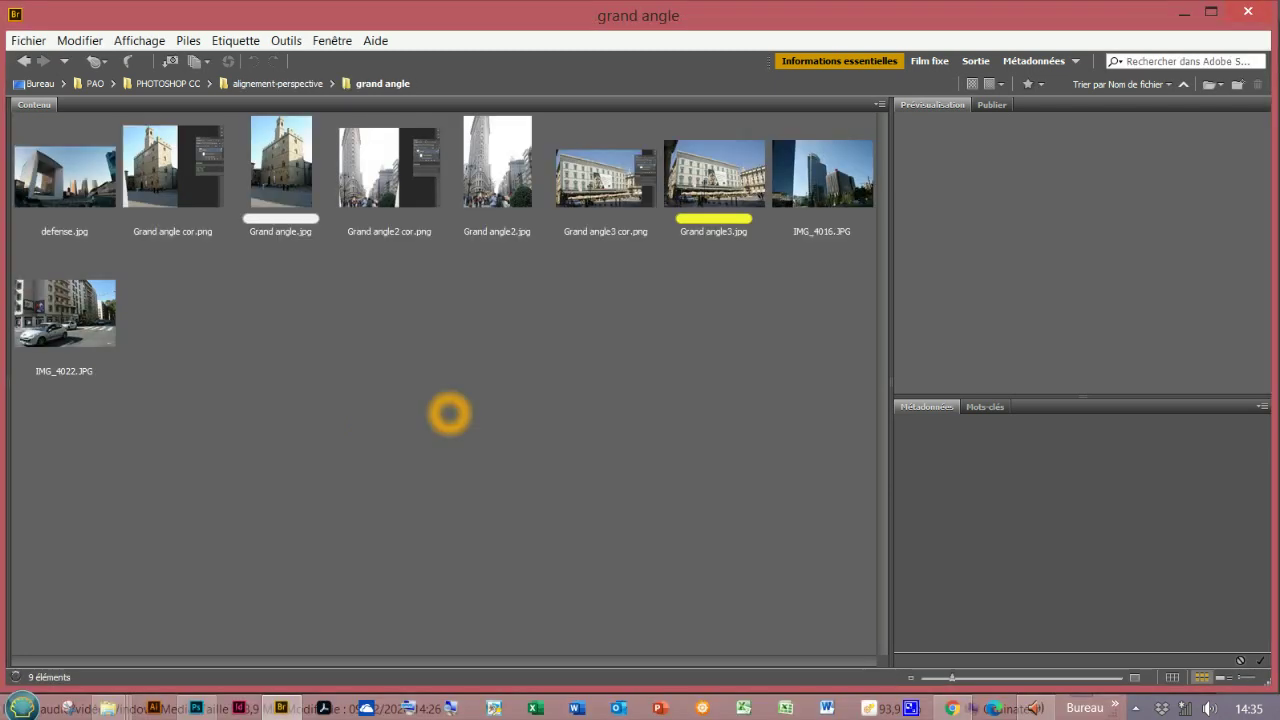
left_click(532, 420)
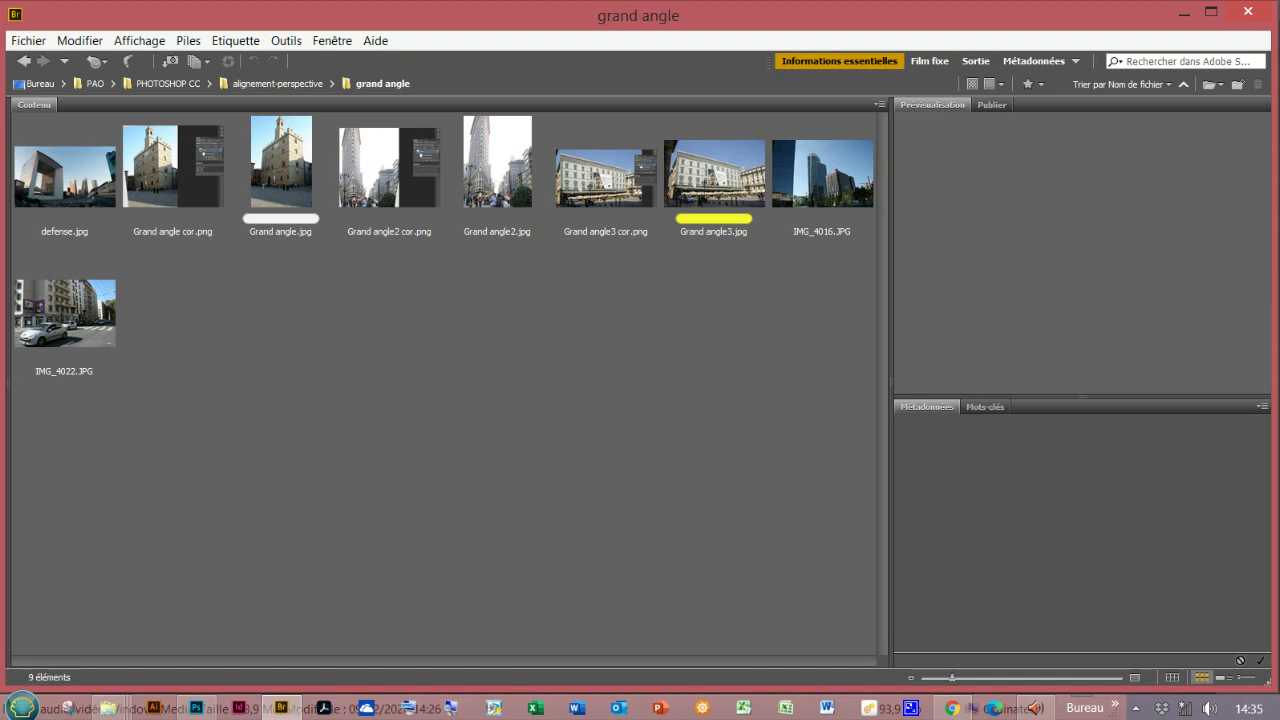
left_click(720, 152)
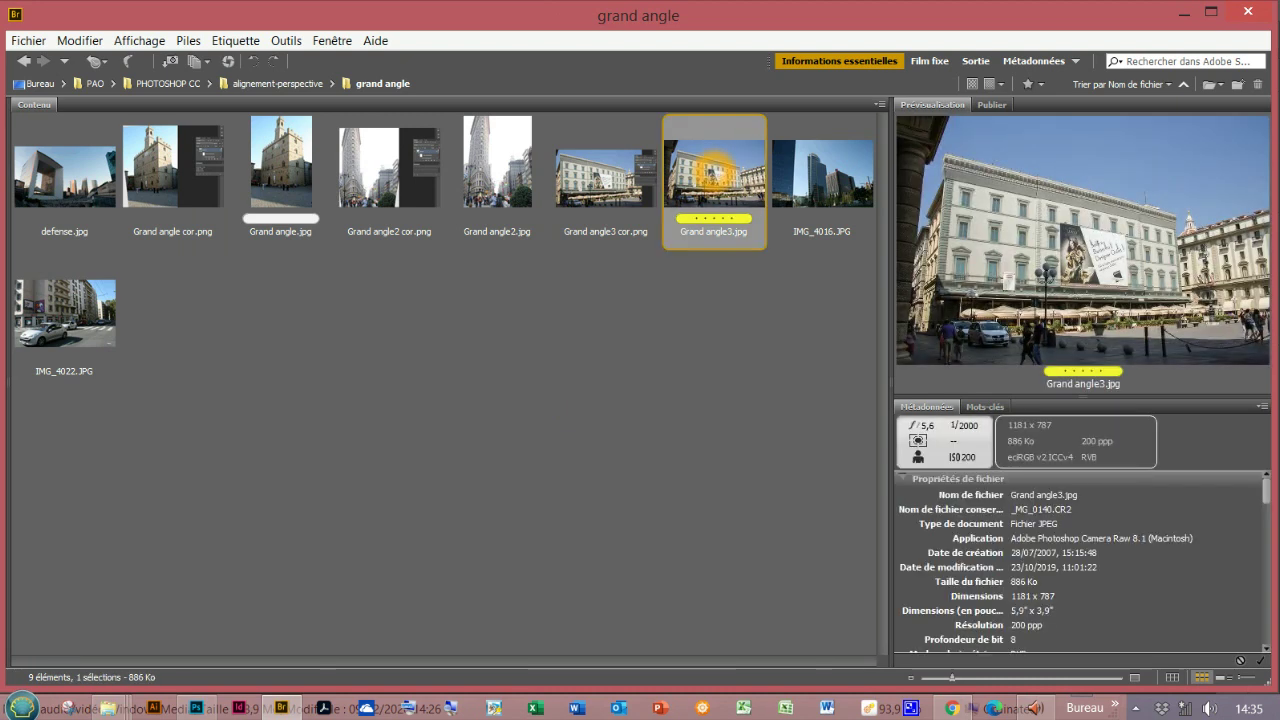
right_click(713, 170)
mouse_move(775, 200)
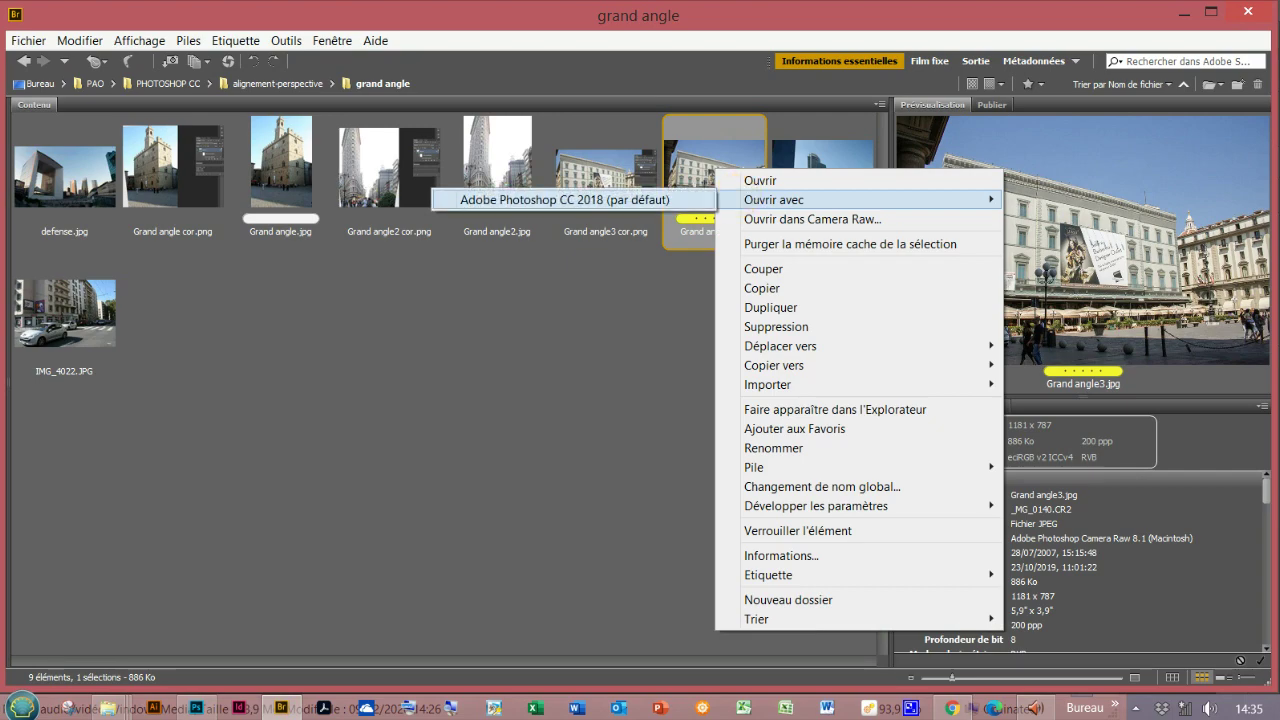
left_click(655, 200)
- With the Grand angle3.jpg facade photo loaded in Photoshop, open the Filtre menu
left_click(467, 537)
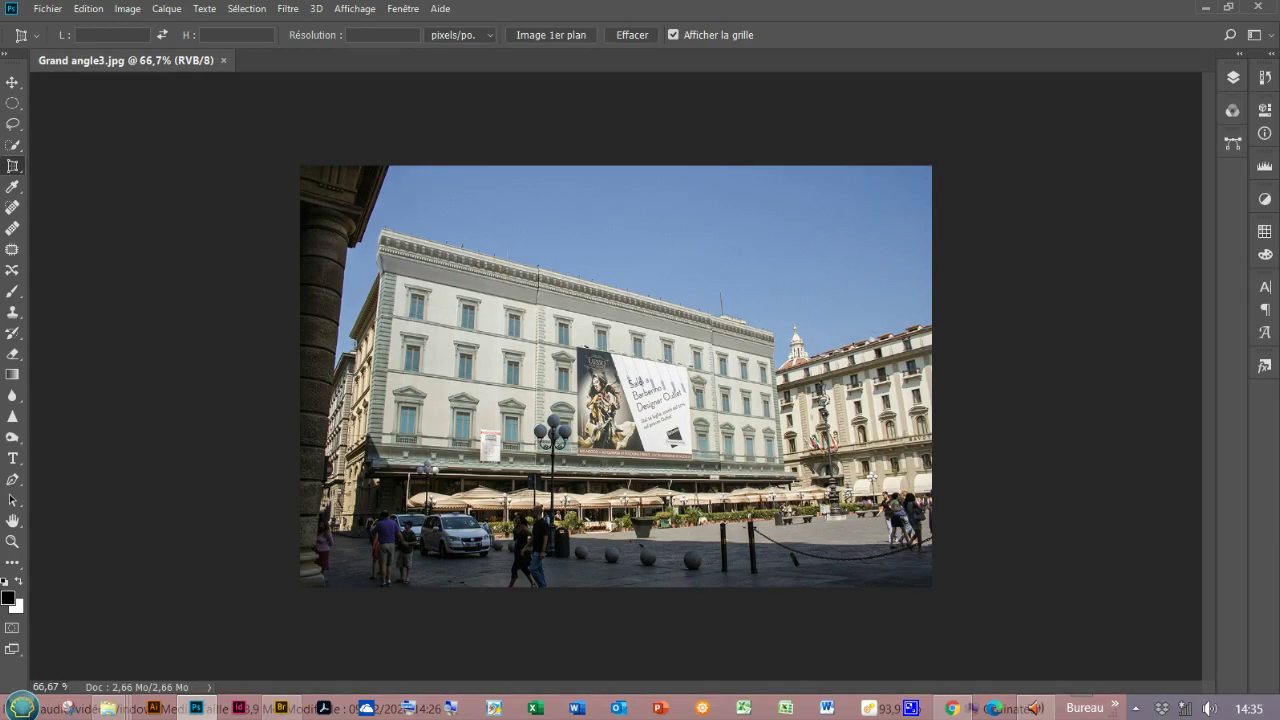
left_click(1015, 664)
left_click(1068, 690)
left_click(288, 8)
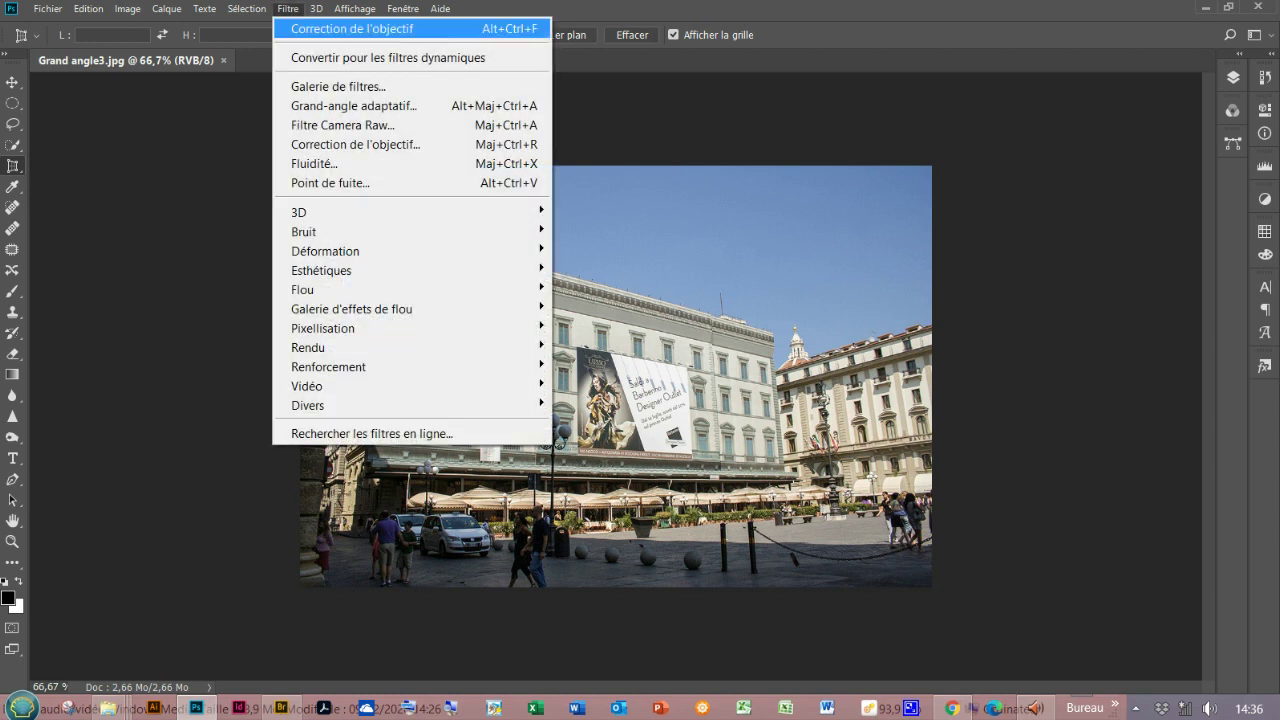
- Launch Grand-angle adaptatif with Perspective correction at 18 mm and select the Constraint tool
left_click(306, 105)
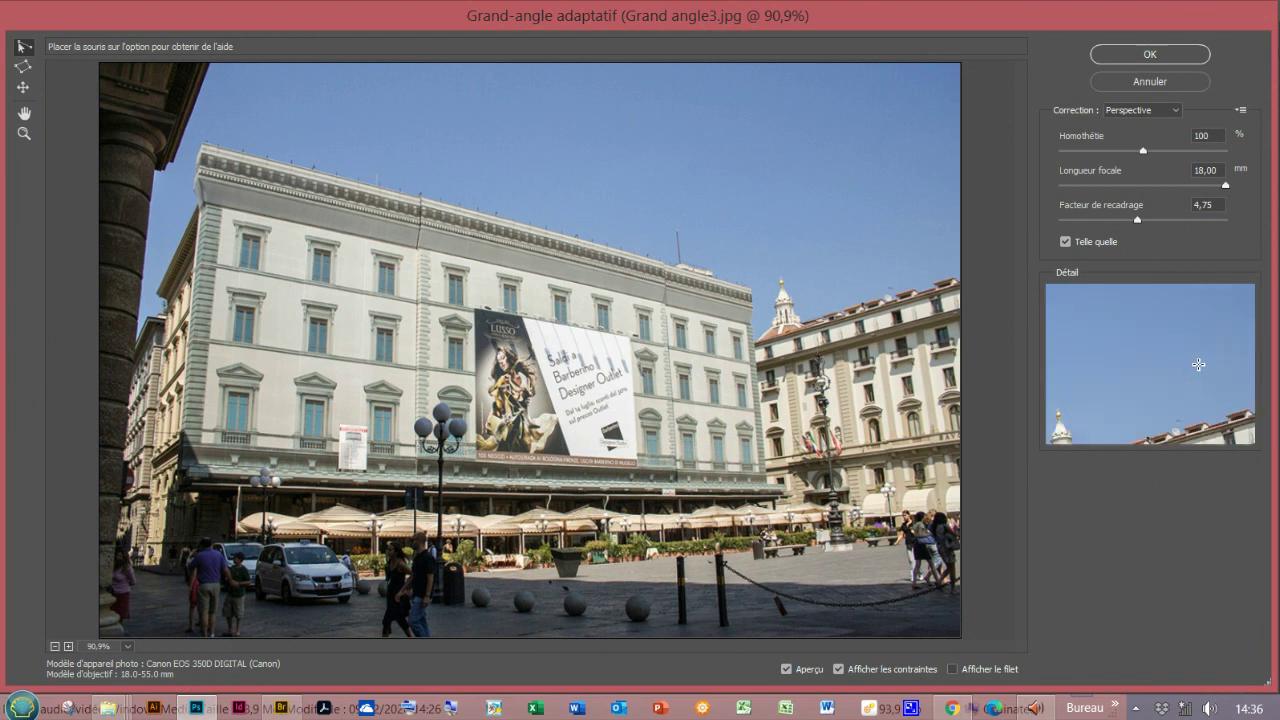
left_click(1107, 345)
left_click(1156, 246)
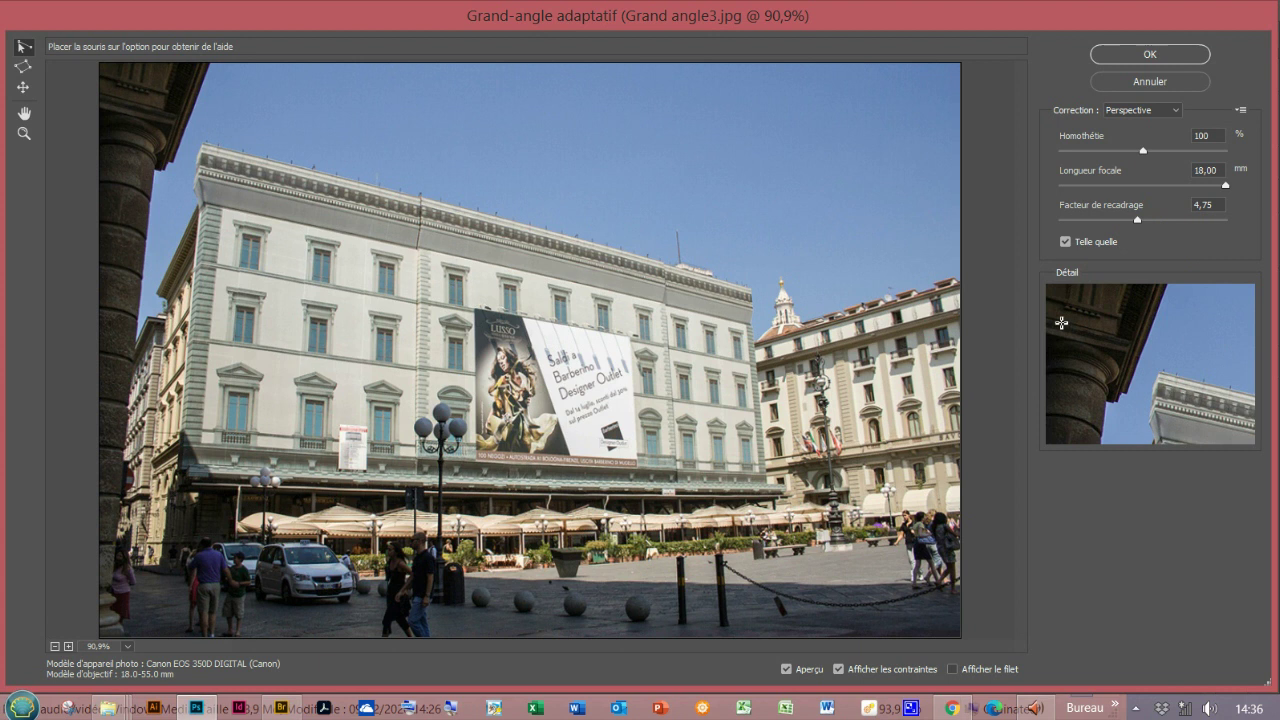
left_click(20, 47)
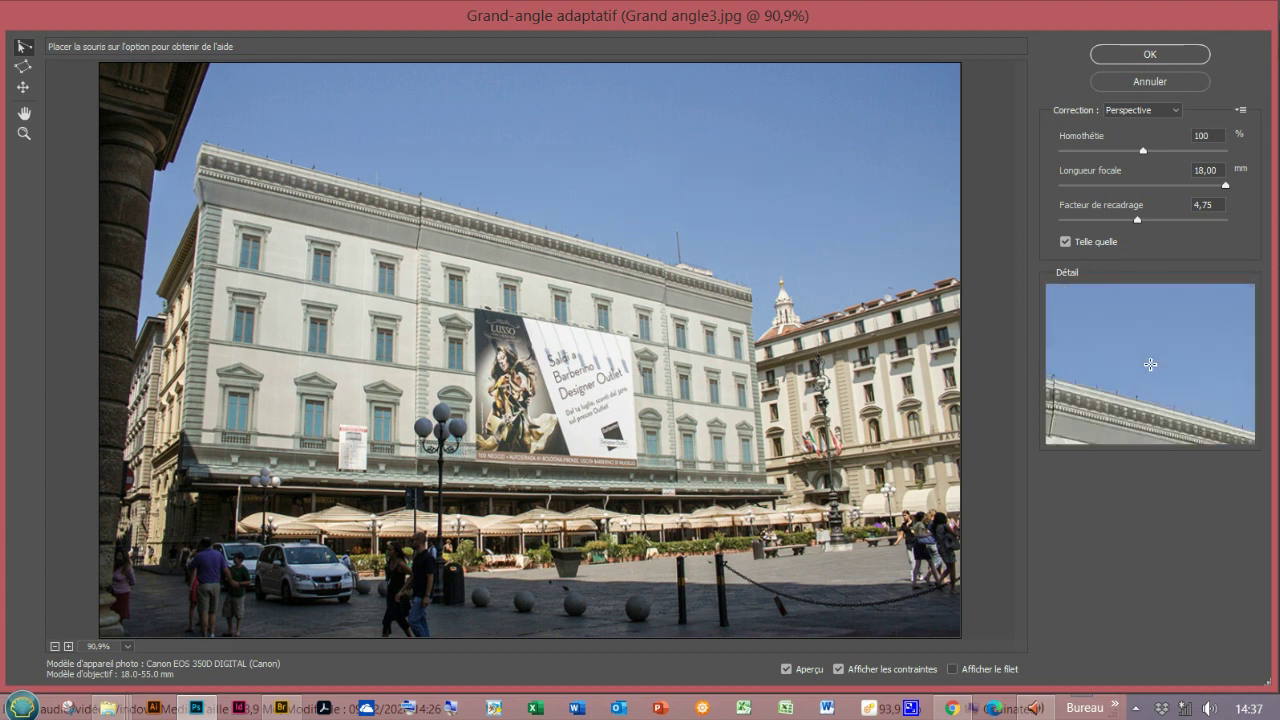
left_click(846, 343)
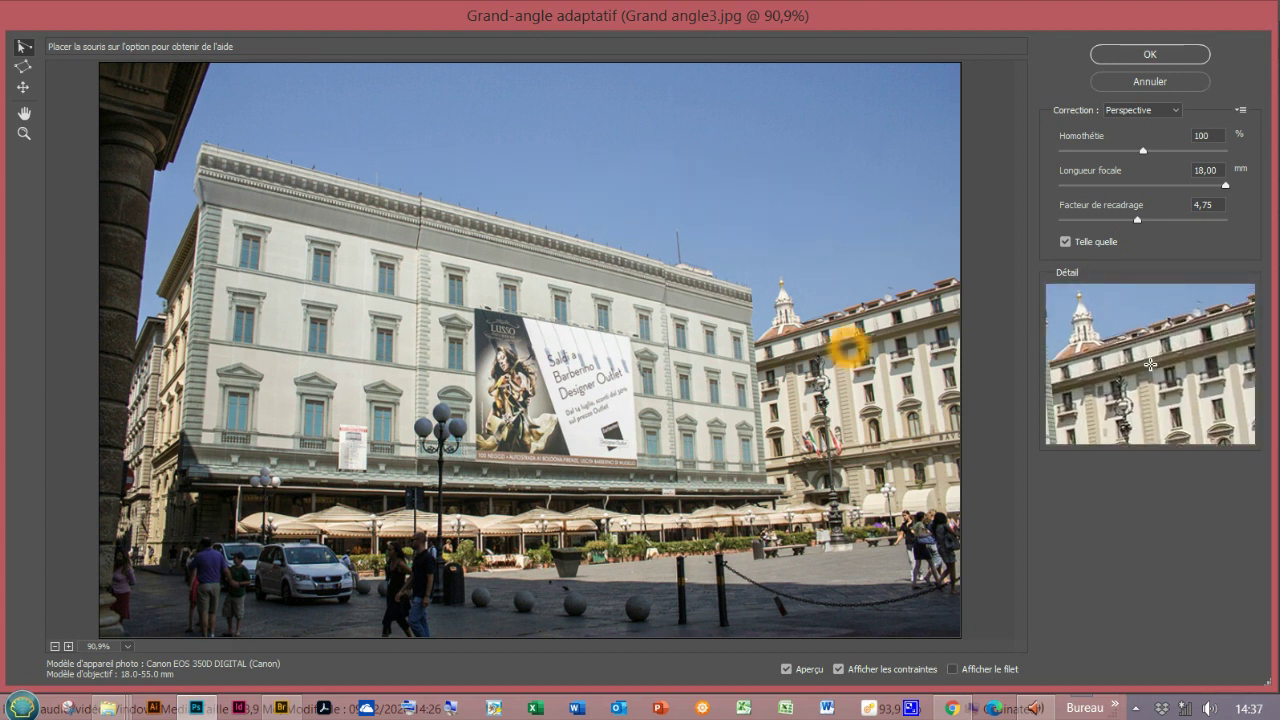
left_click(852, 355)
left_click(914, 348)
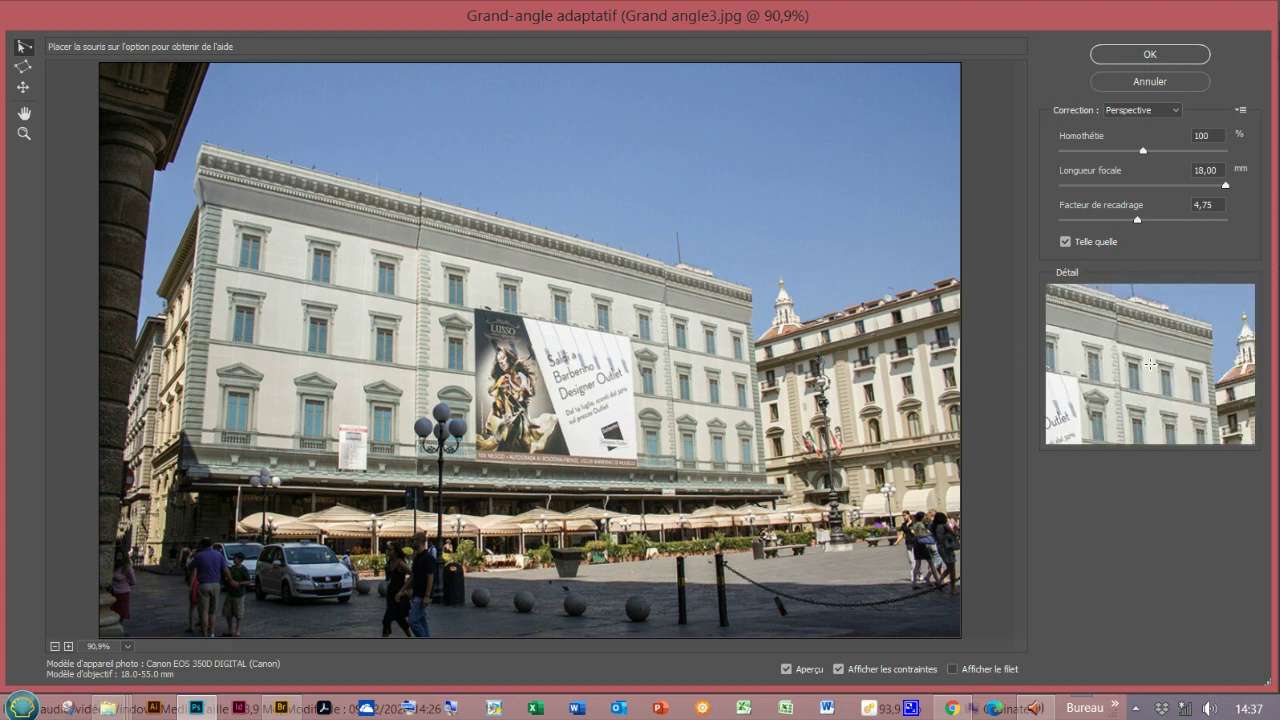
left_click(838, 233)
left_click(735, 303)
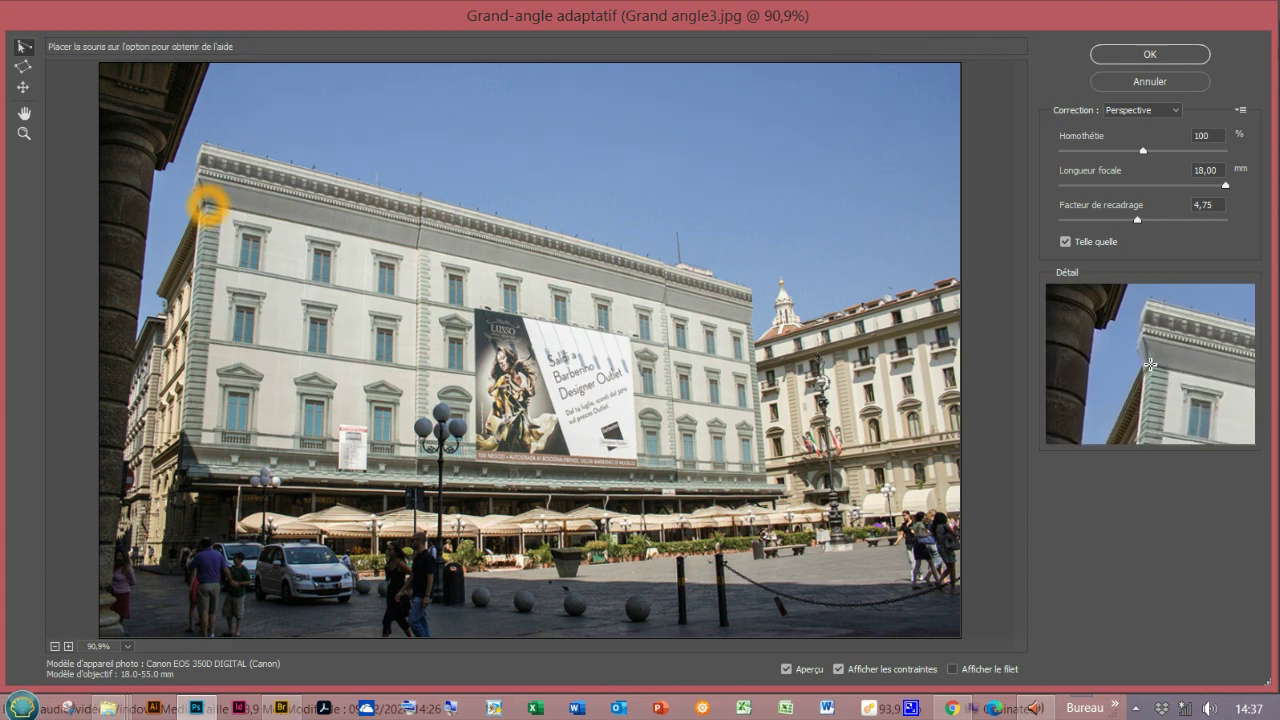
- Draw a vertical constraint down the facade's left edge from its top-left corner
left_click(205, 201)
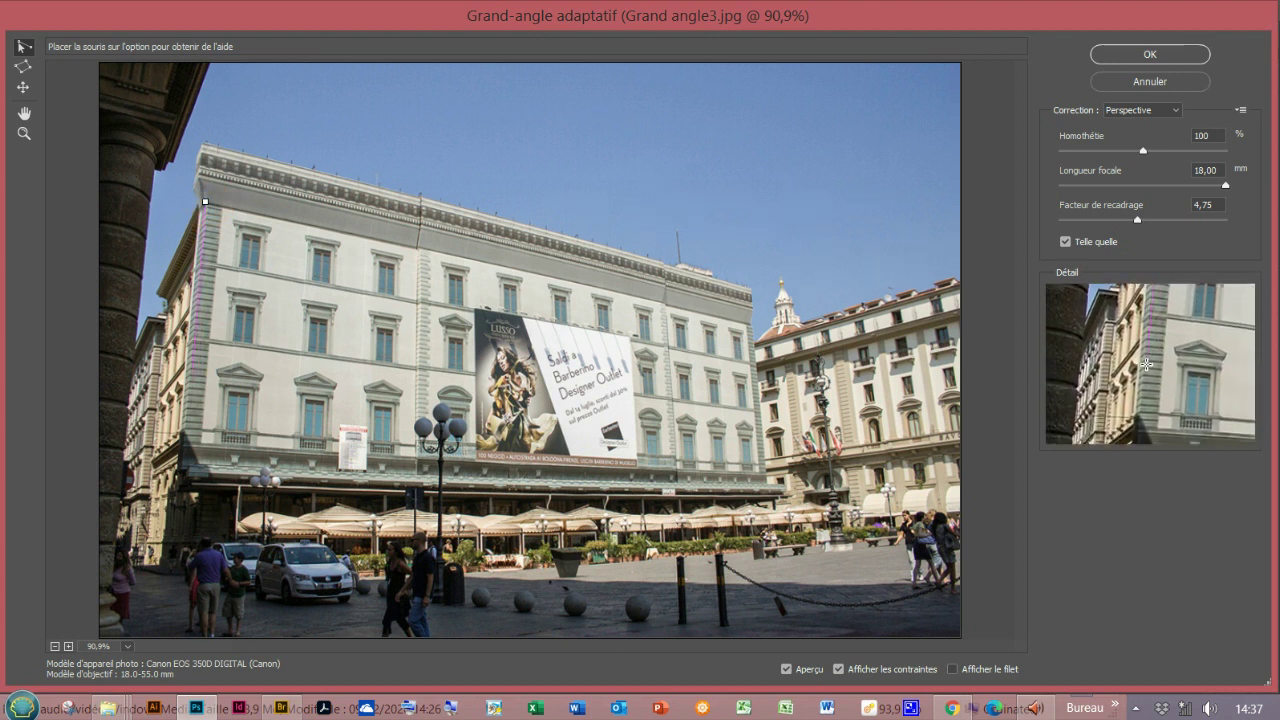
left_click(178, 445)
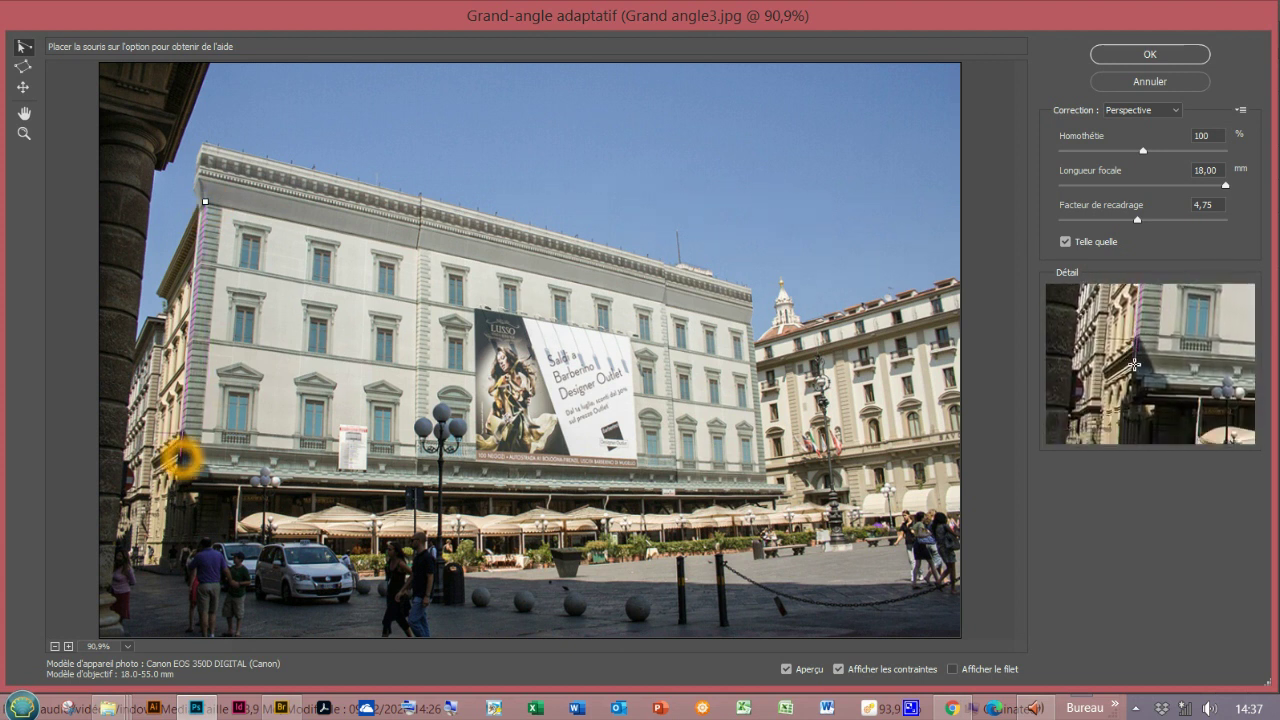
left_click(178, 522)
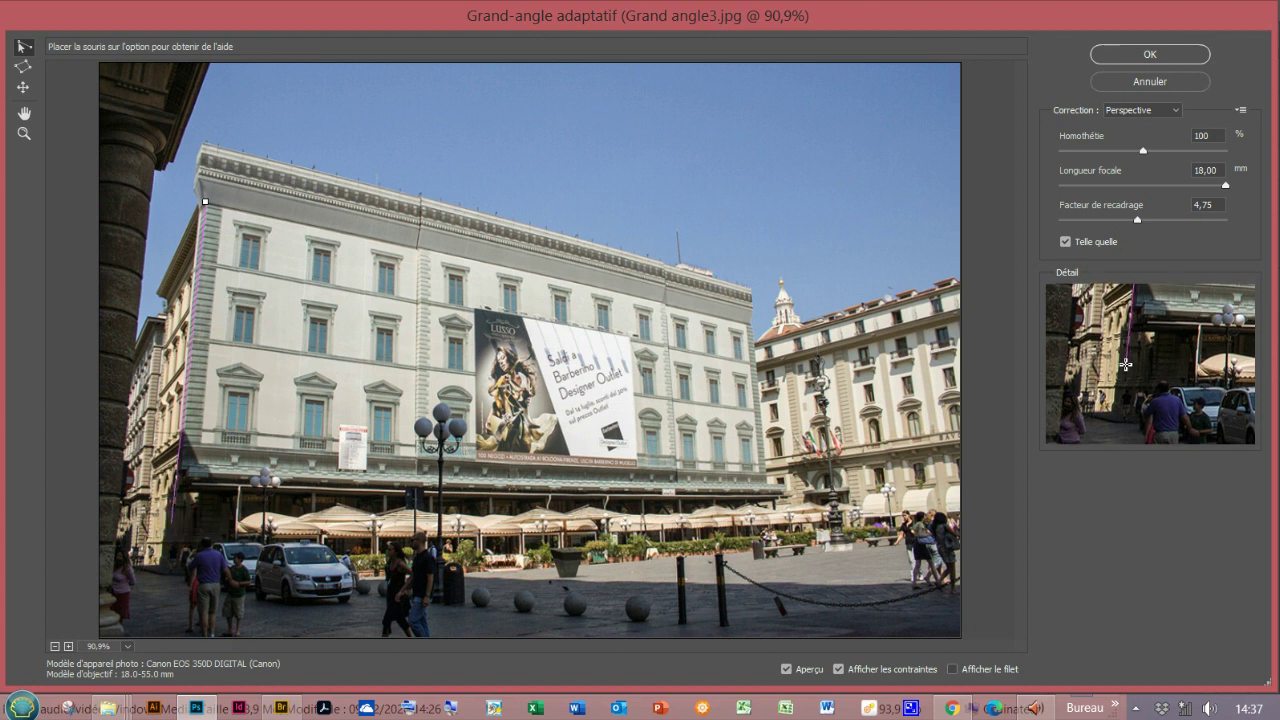
left_click(178, 526)
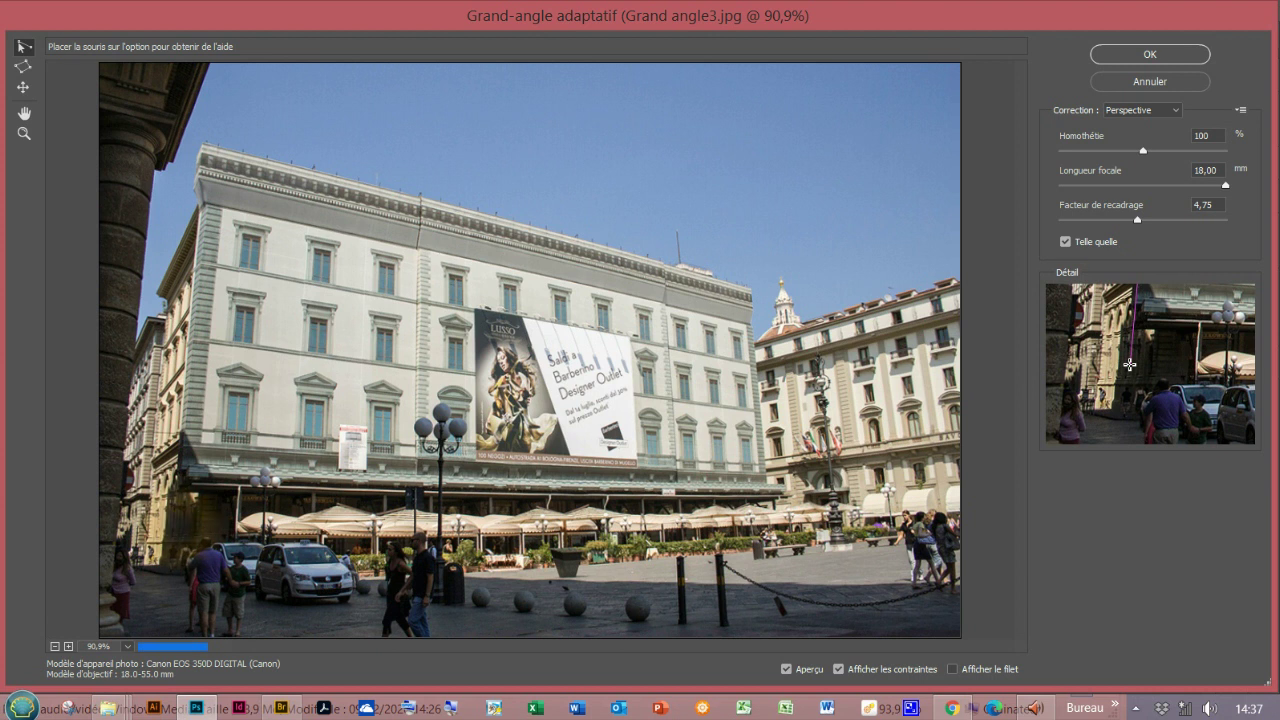
left_click(180, 528)
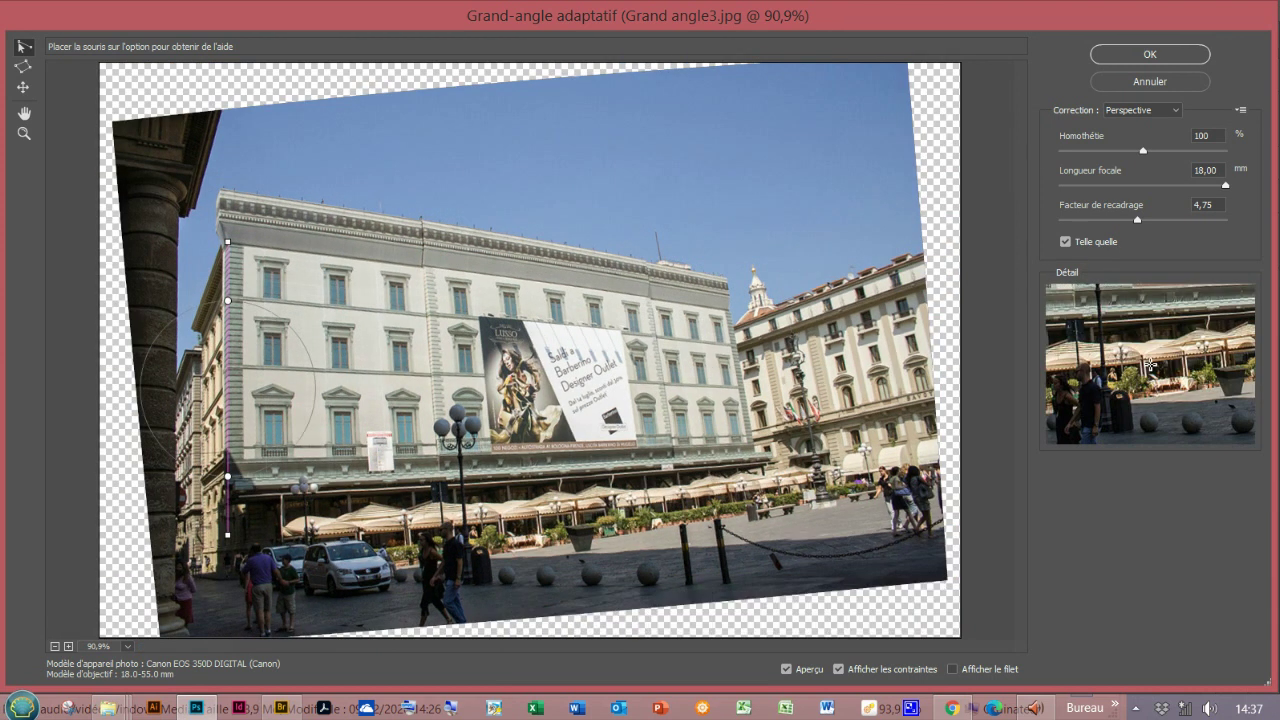
- Begin a new constraint at the top of the facade's right edge
left_click(931, 294)
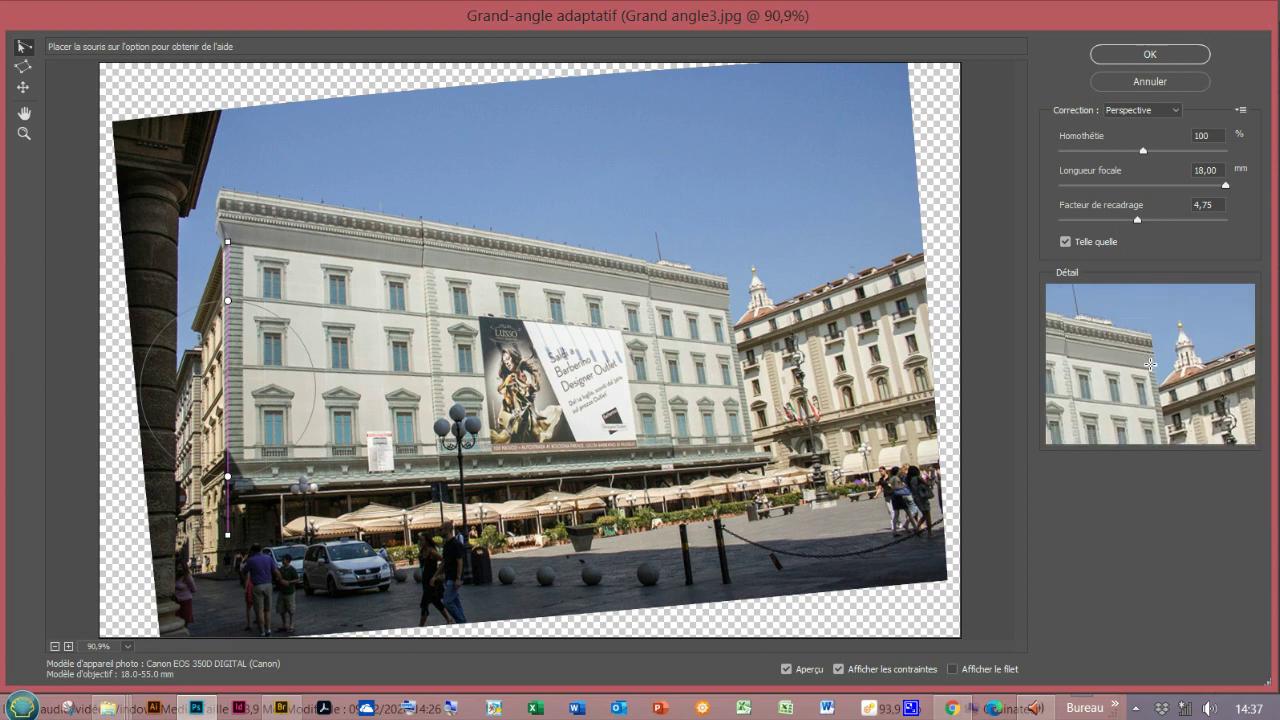
left_click(730, 338)
left_click(730, 336)
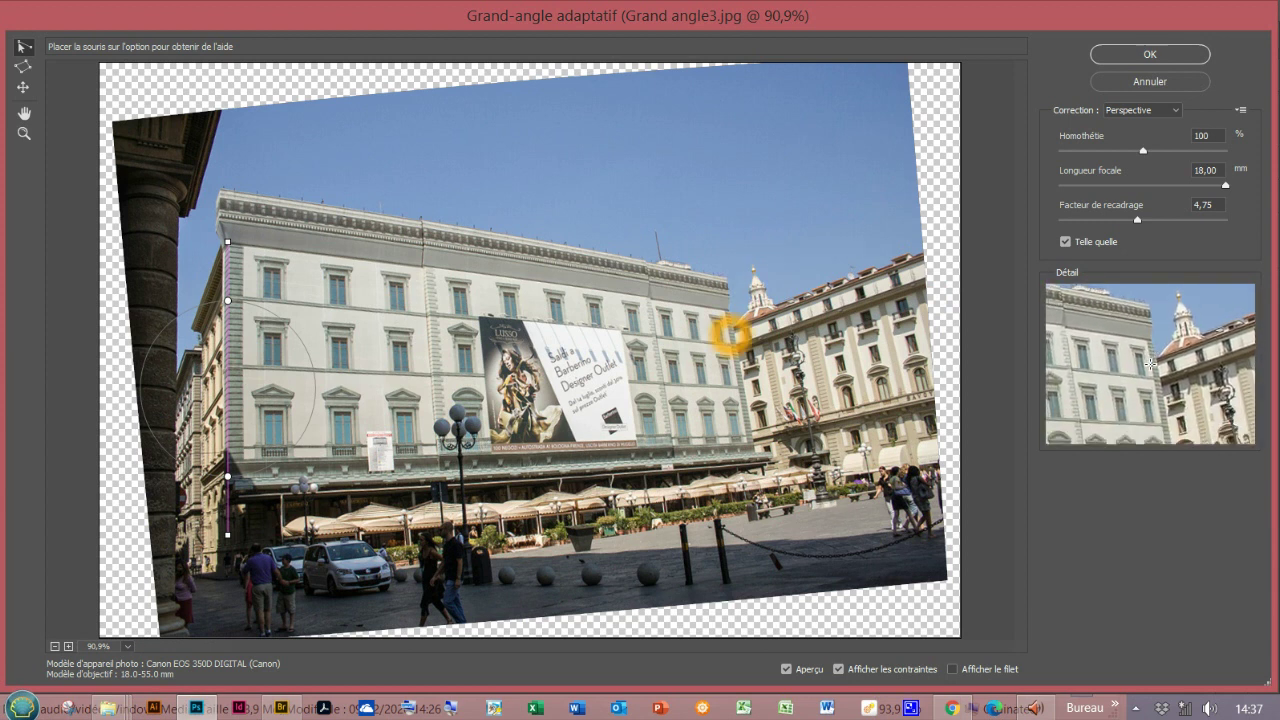
left_click(729, 300)
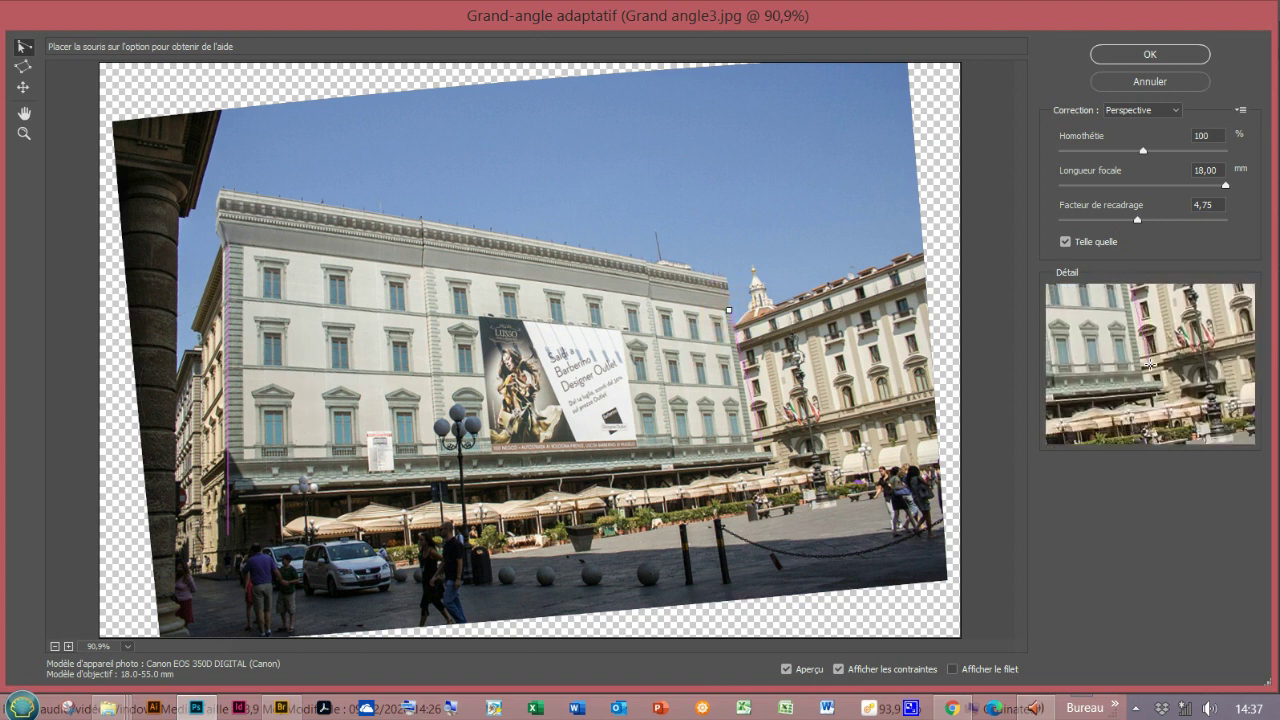
- Finish the facade's right-edge constraint and add a vertical constraint on the far-left building edge
left_click(770, 517)
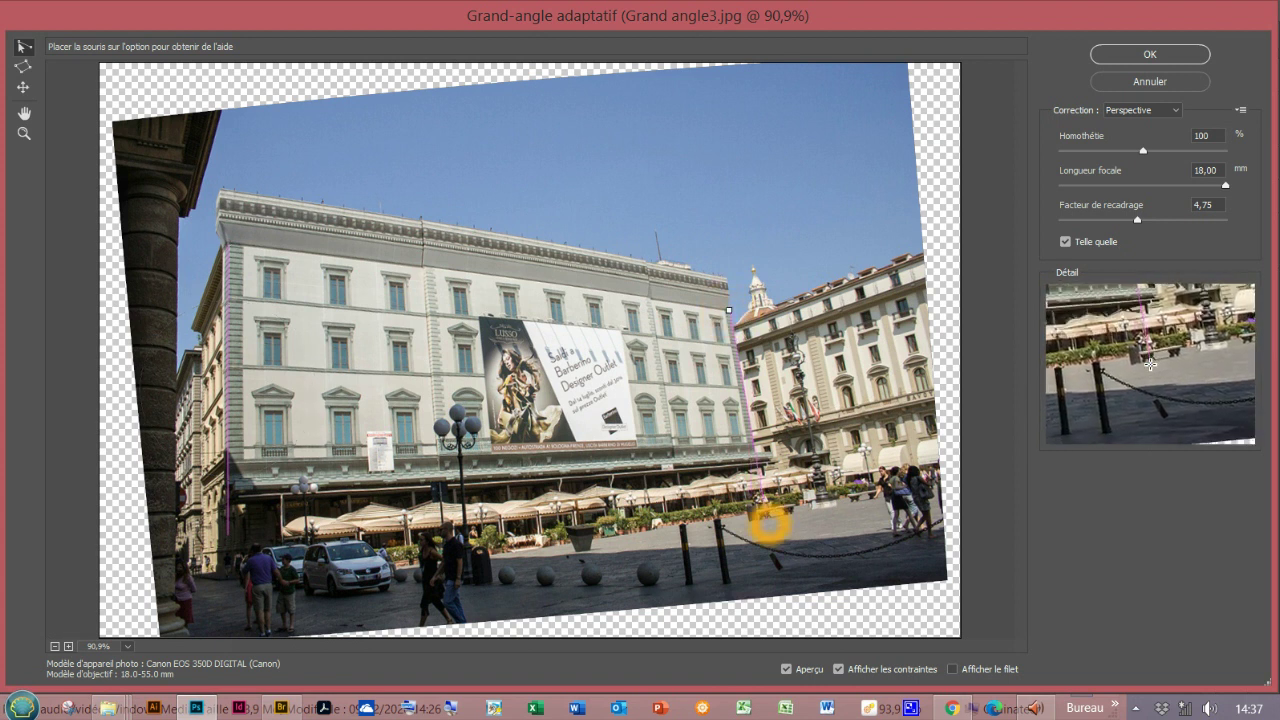
left_click(768, 524)
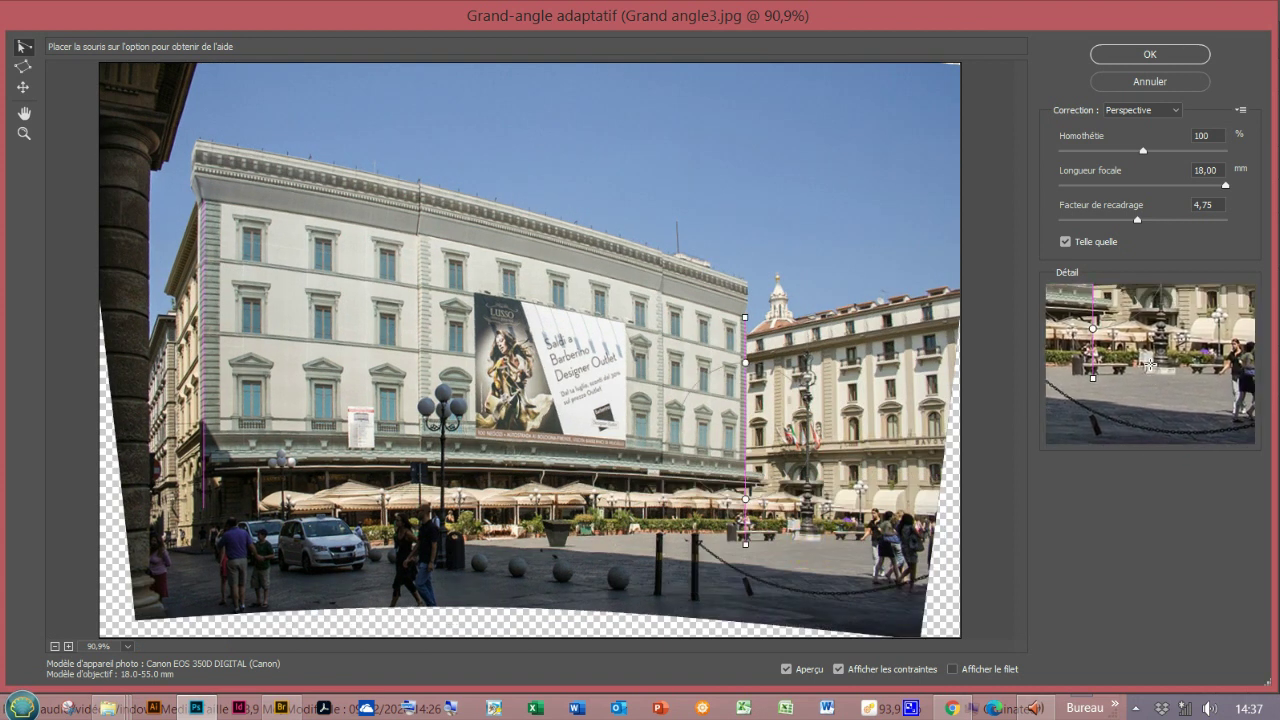
left_click(185, 305)
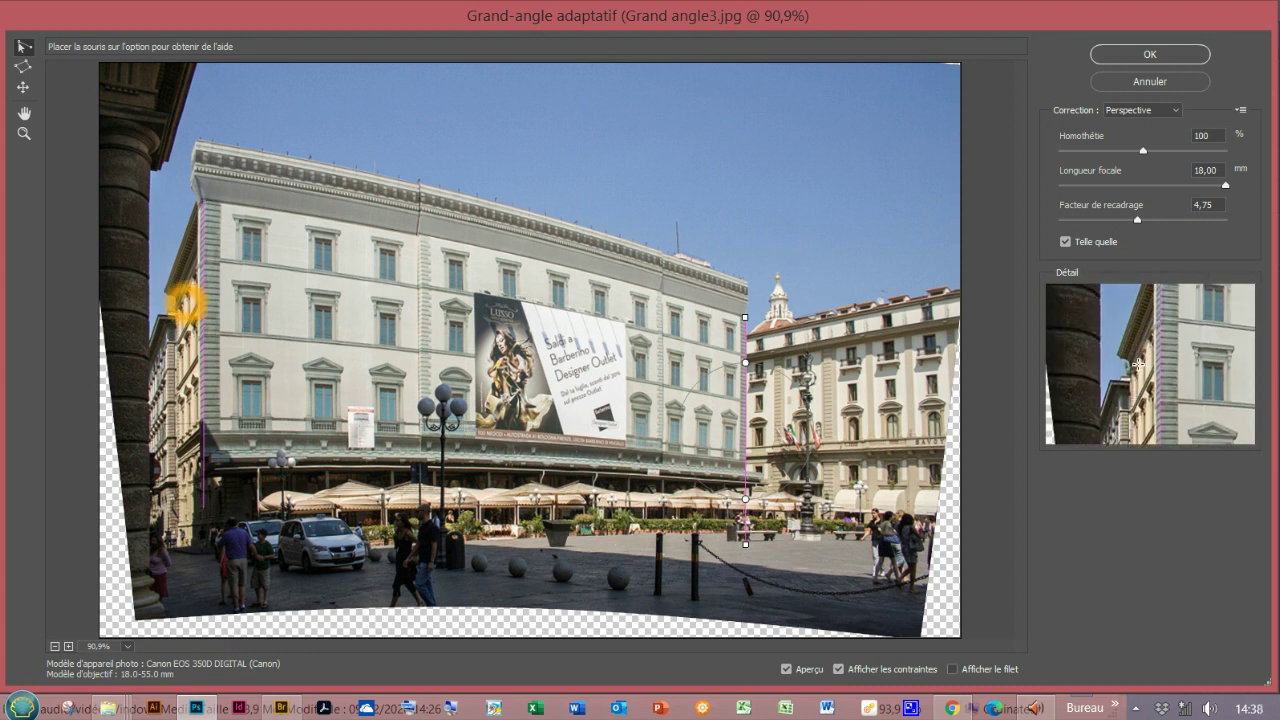
left_click(171, 333)
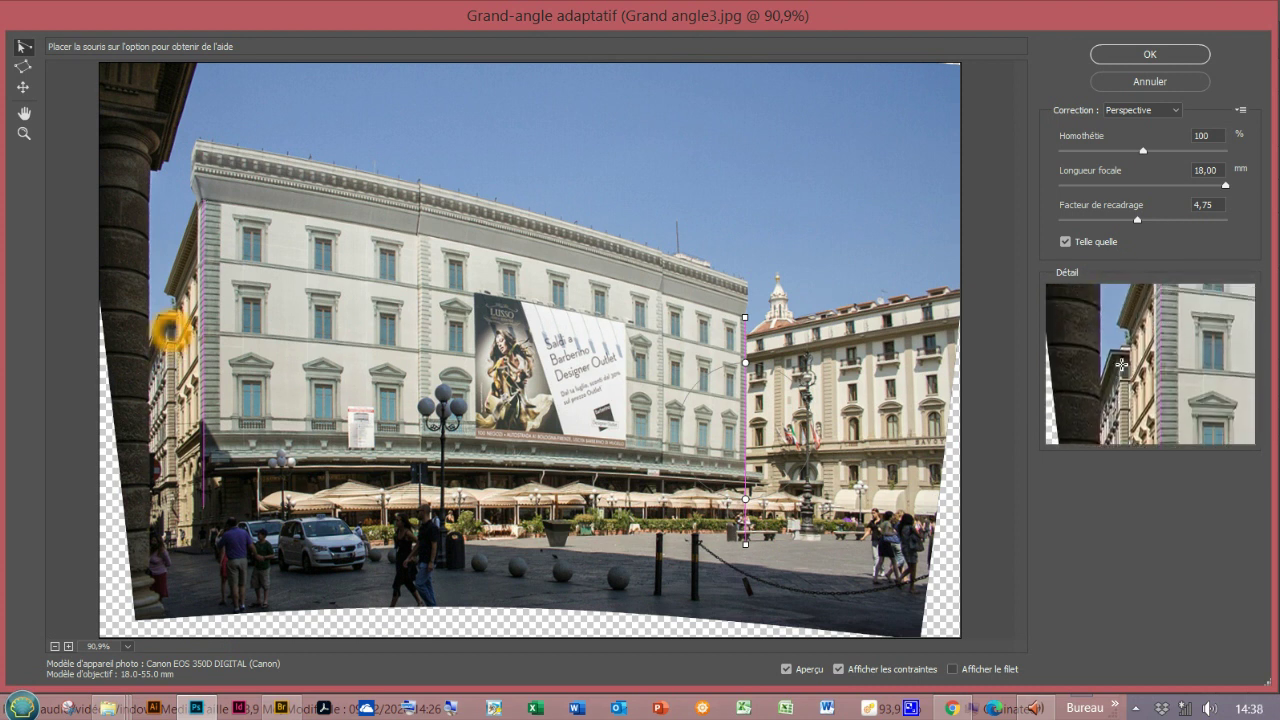
left_click(171, 333)
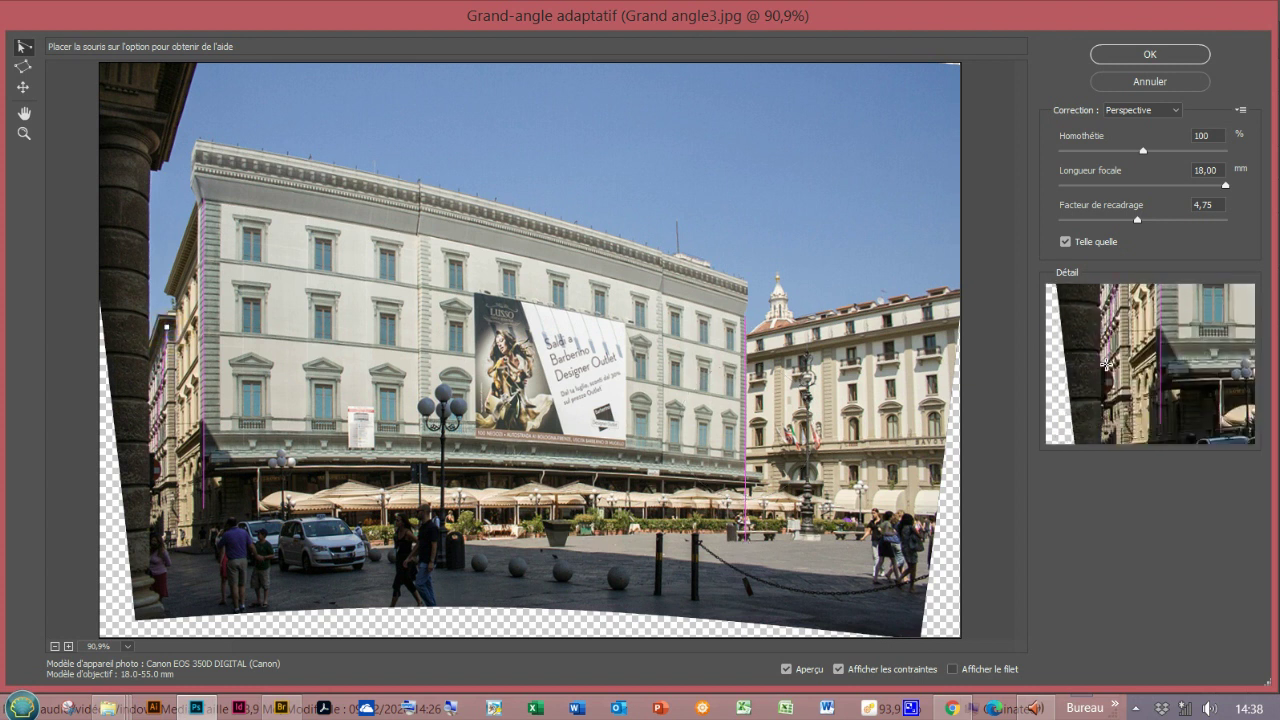
left_click(168, 568)
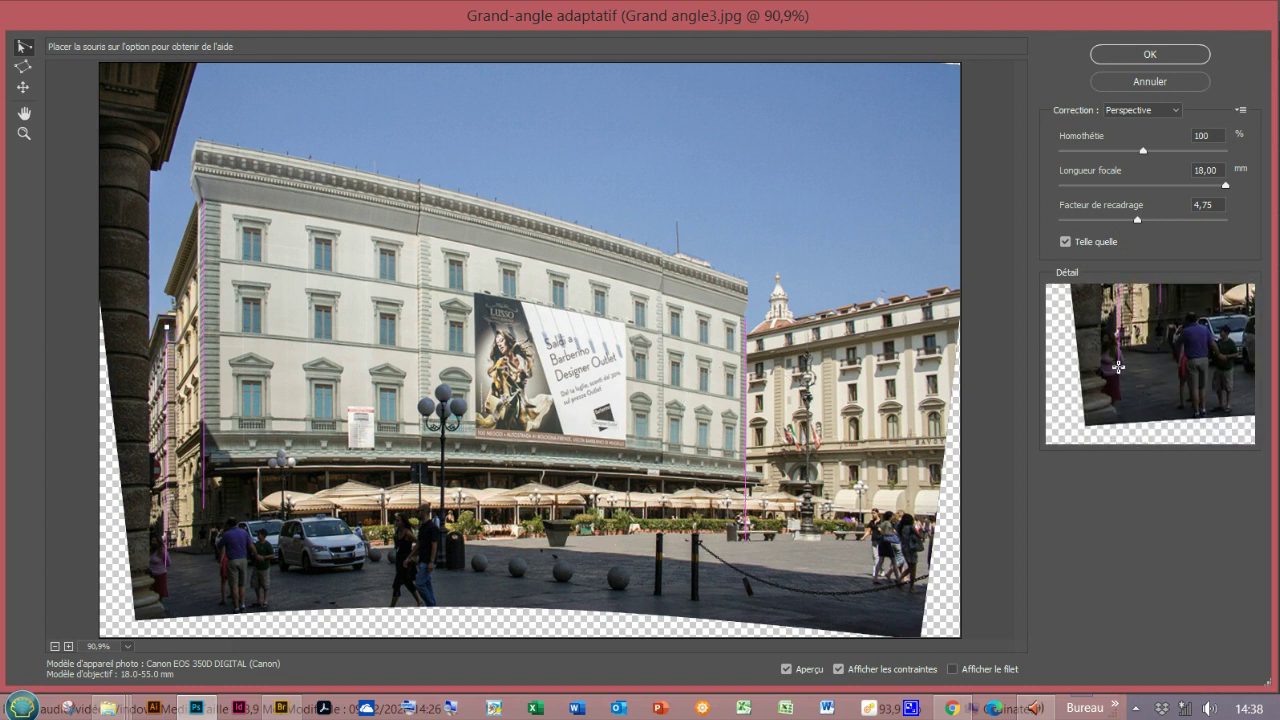
left_click(168, 562)
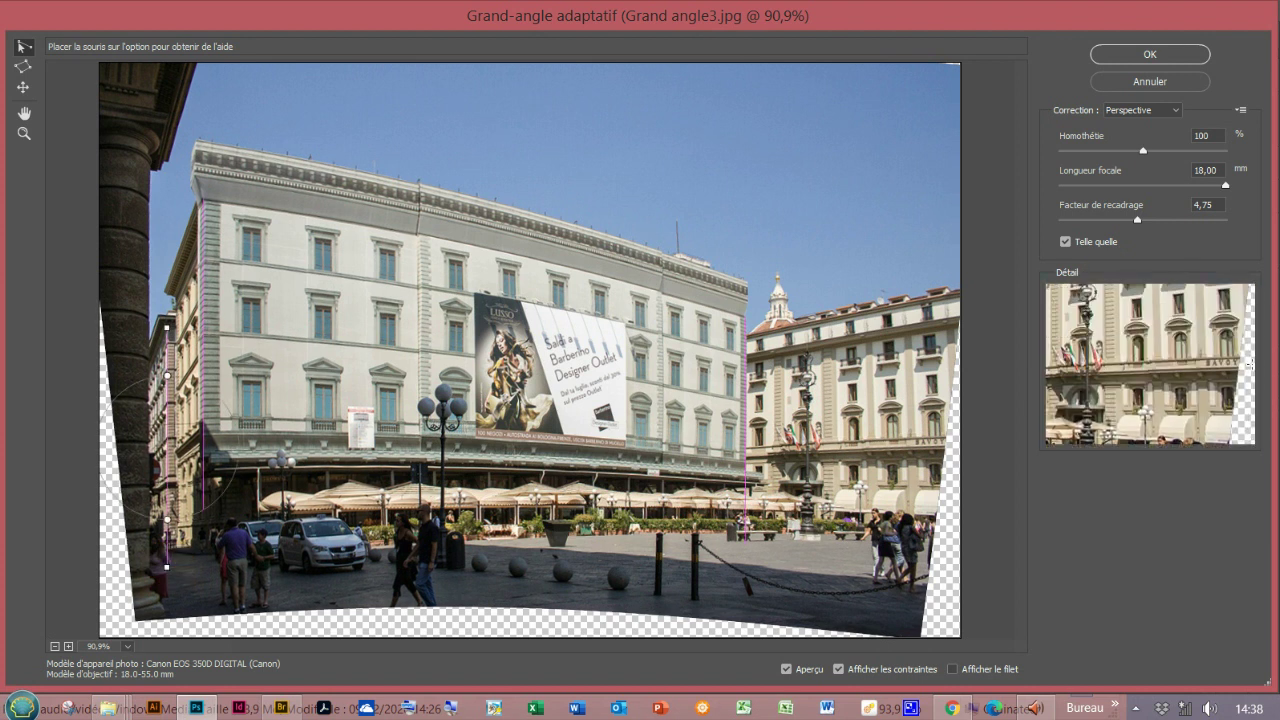
- Add a vertical constraint from the top of the left column down to its base
left_click(229, 189)
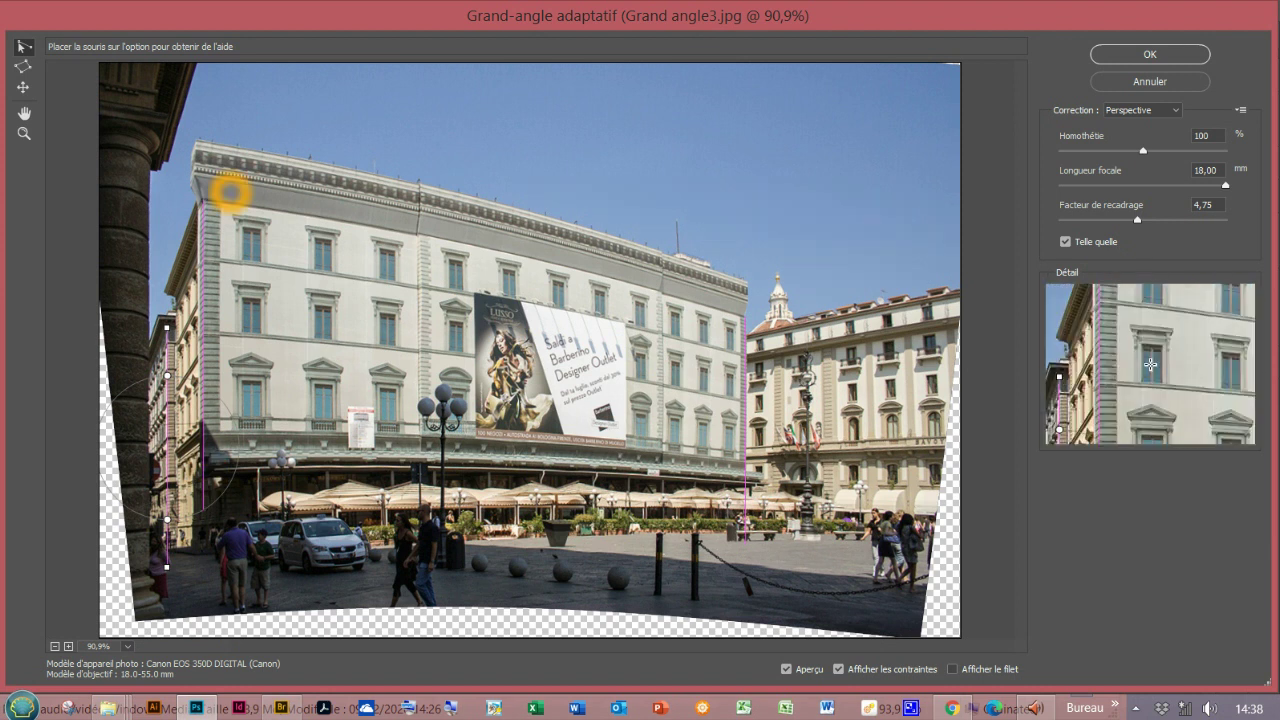
left_click(150, 172)
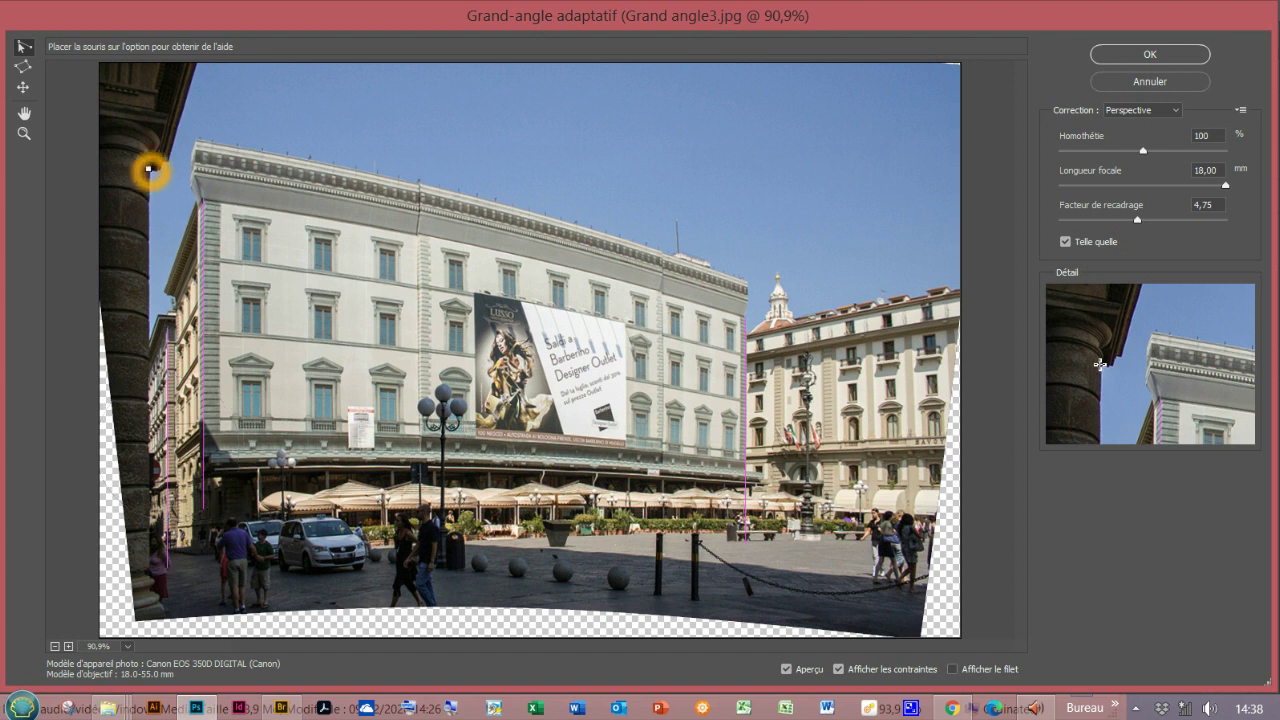
left_click(150, 584)
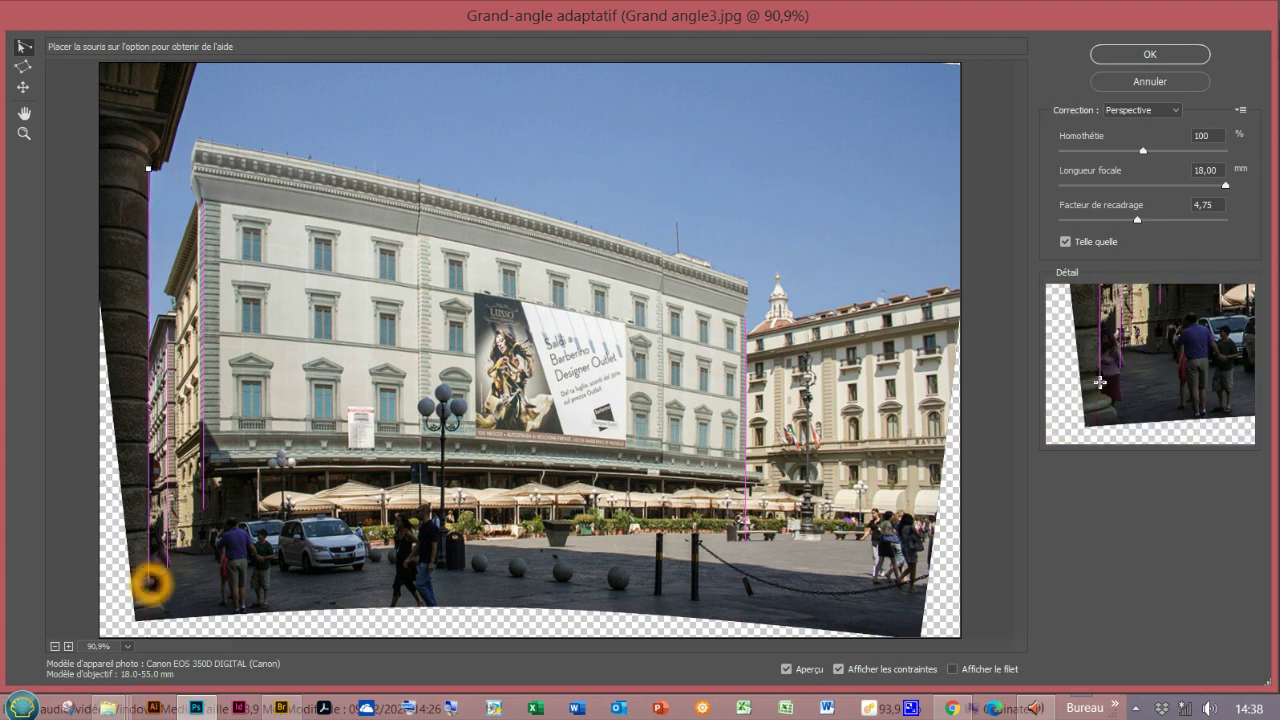
- Add a short vertical constraint beside the café awnings, then start a base line to the right building
left_click(268, 537)
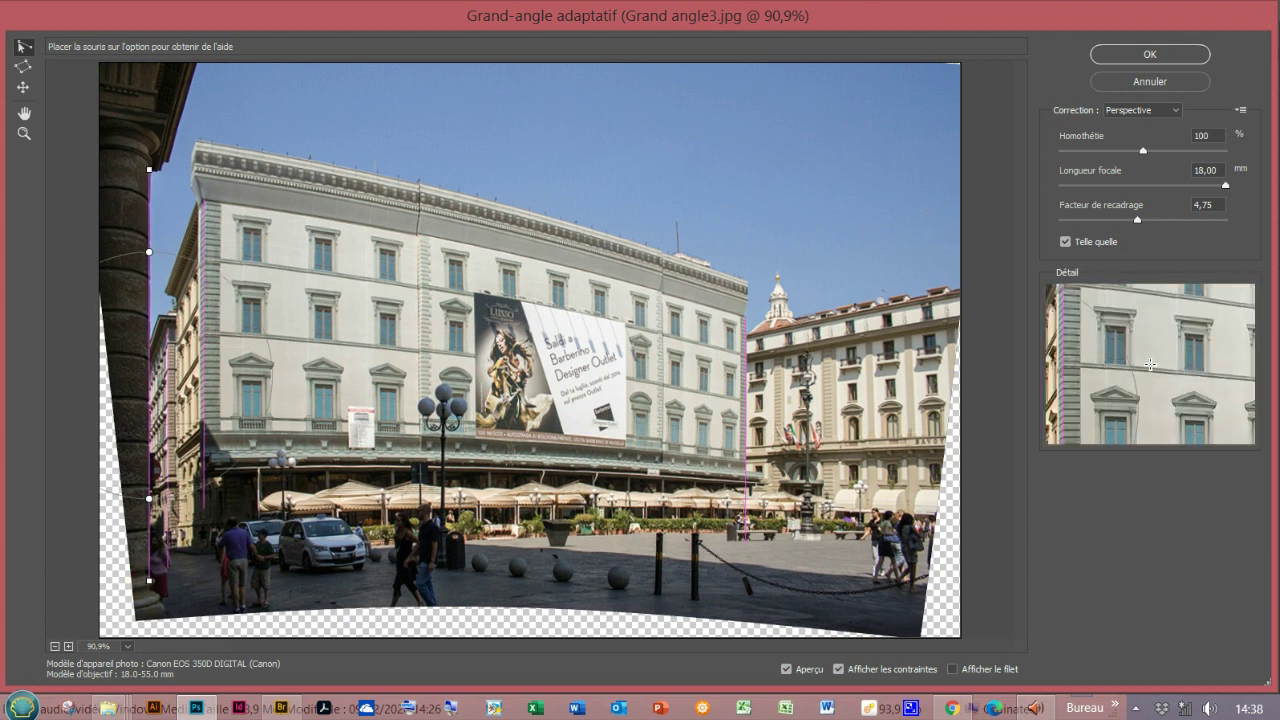
left_click(808, 451)
left_click(786, 451)
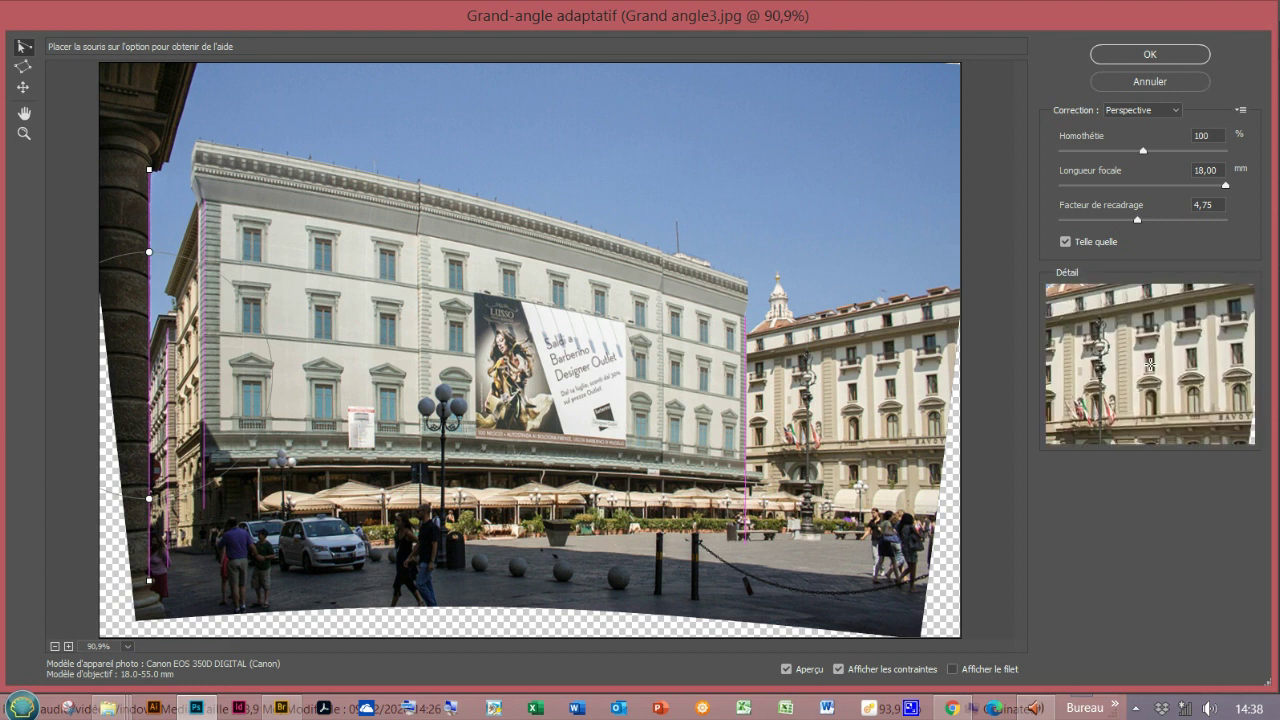
left_click(280, 440)
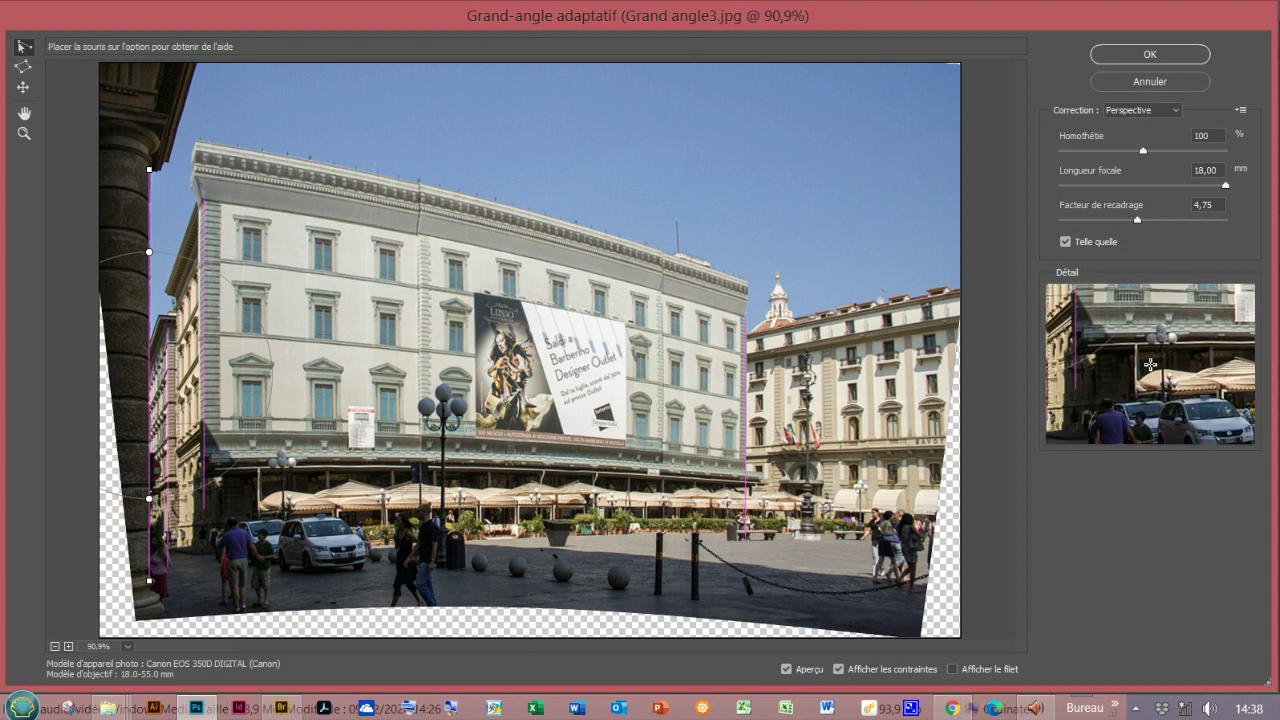
left_click(225, 507)
left_click(204, 437)
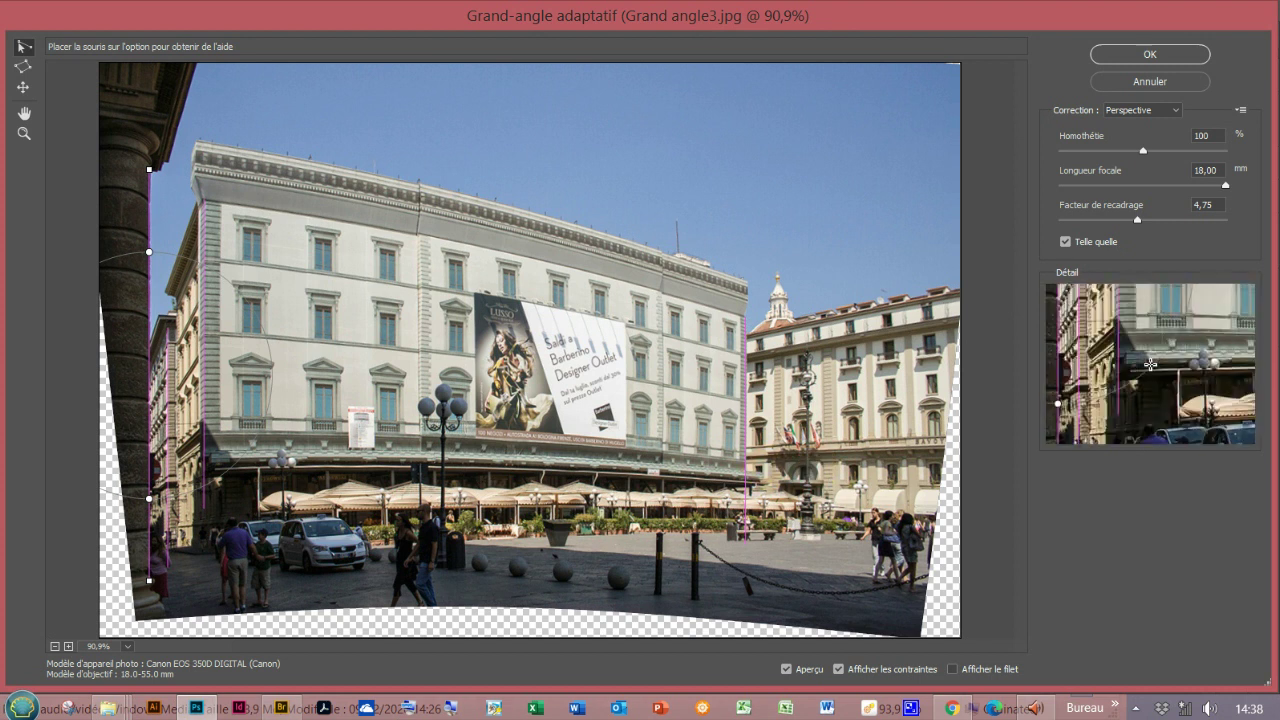
left_click(222, 463)
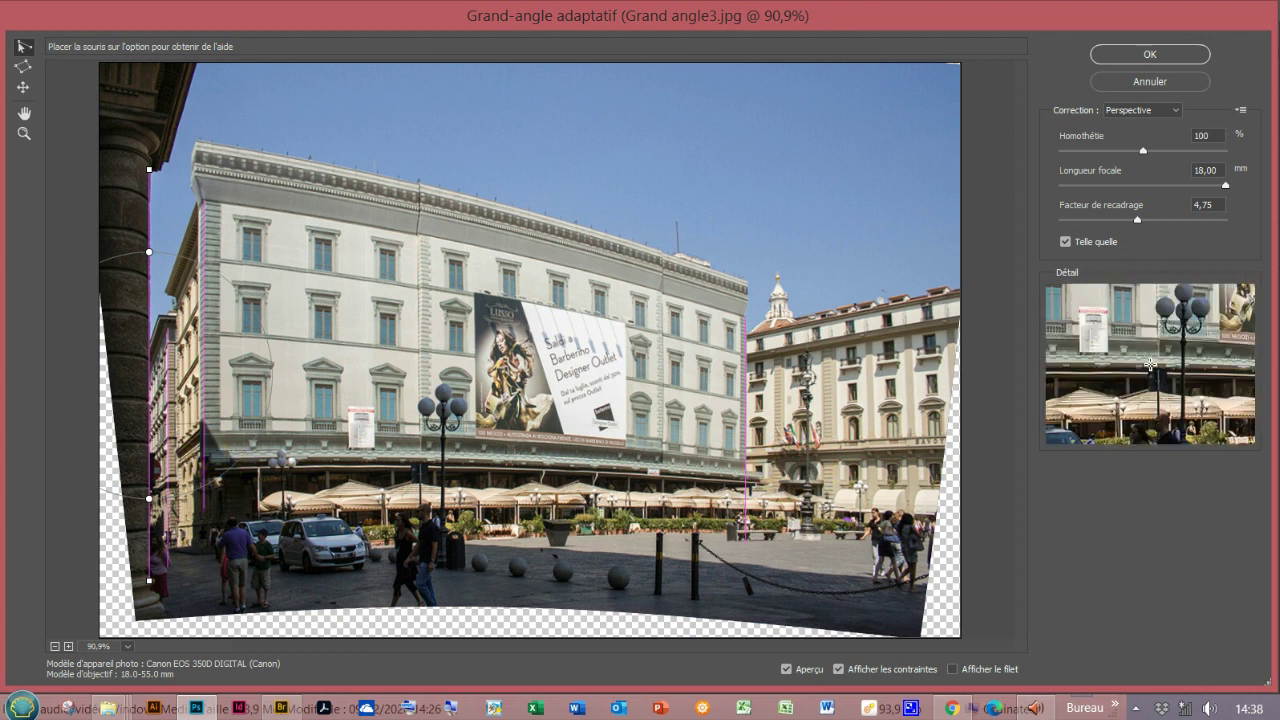
left_click(301, 476)
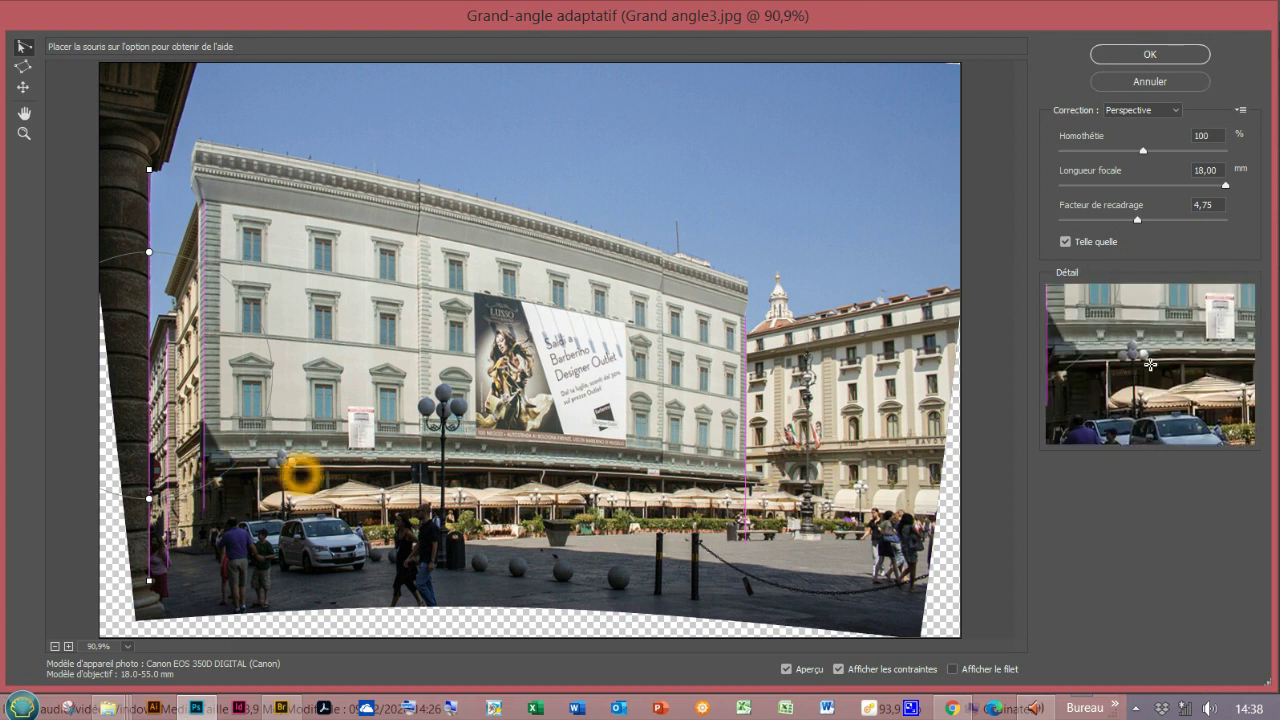
left_click(216, 457)
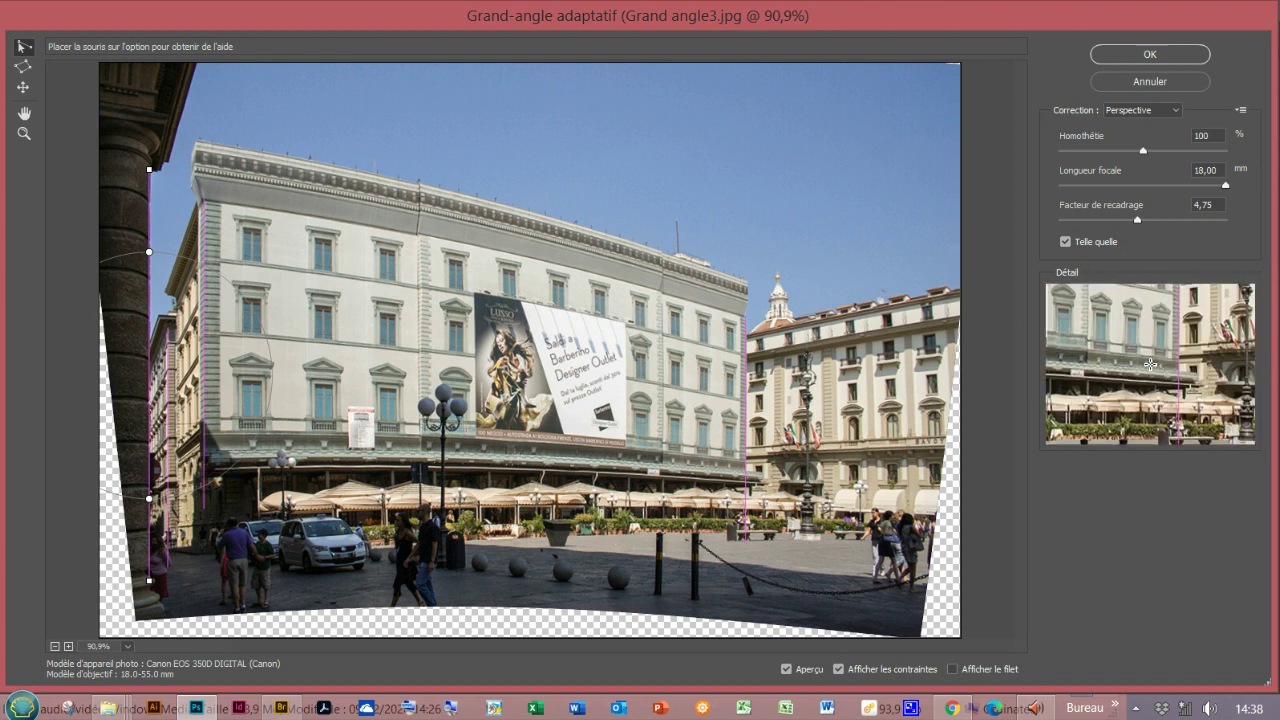
left_click(722, 468)
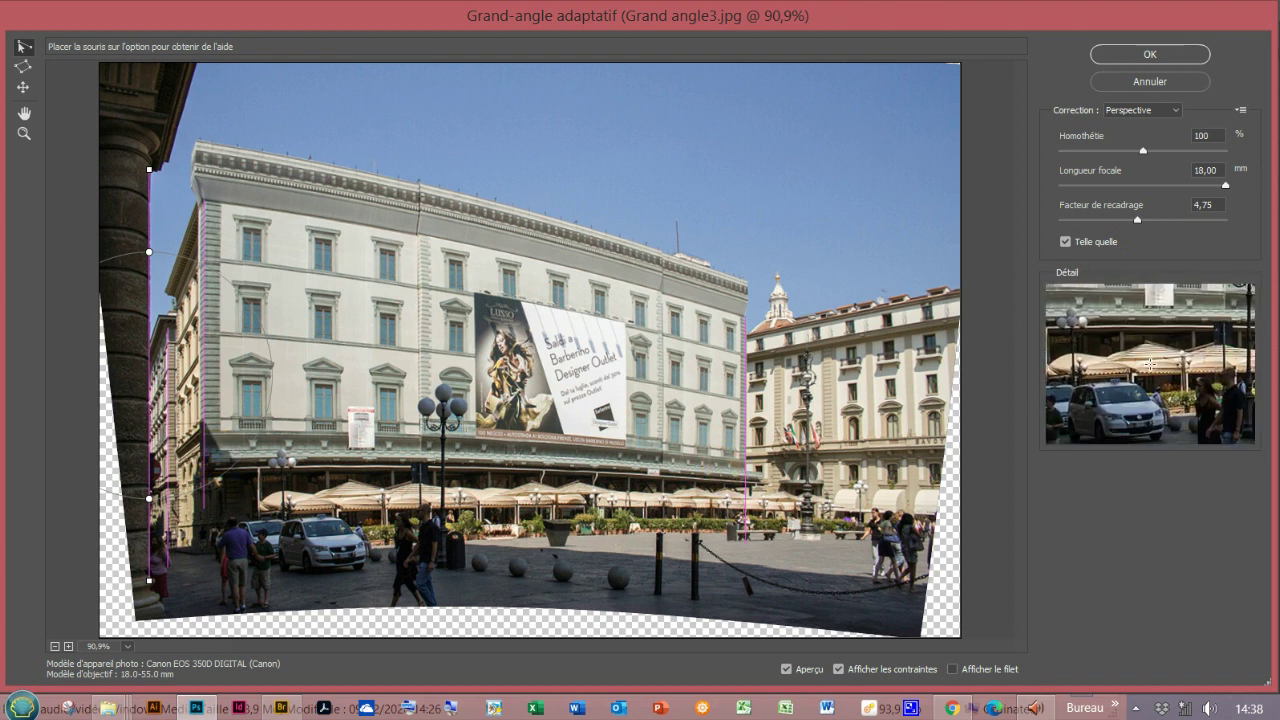
left_click(354, 500)
left_click(375, 492)
left_click(300, 483)
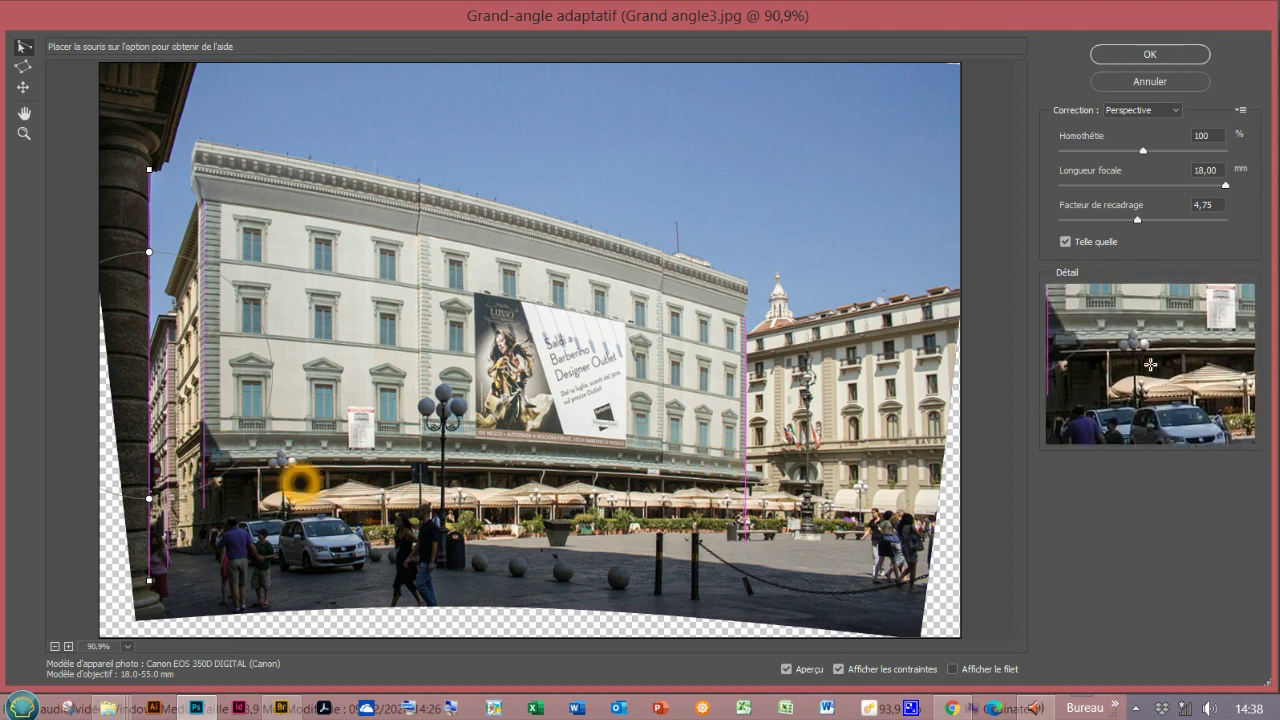
left_click(215, 452)
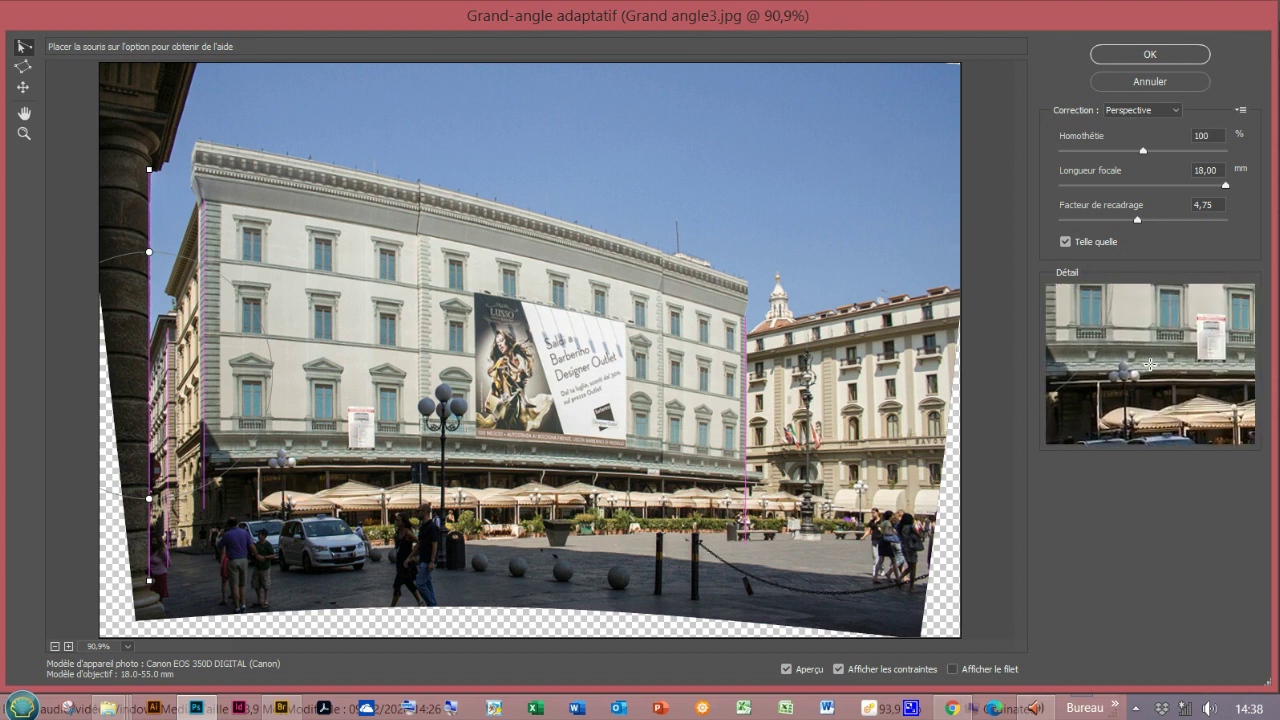
left_click(213, 452)
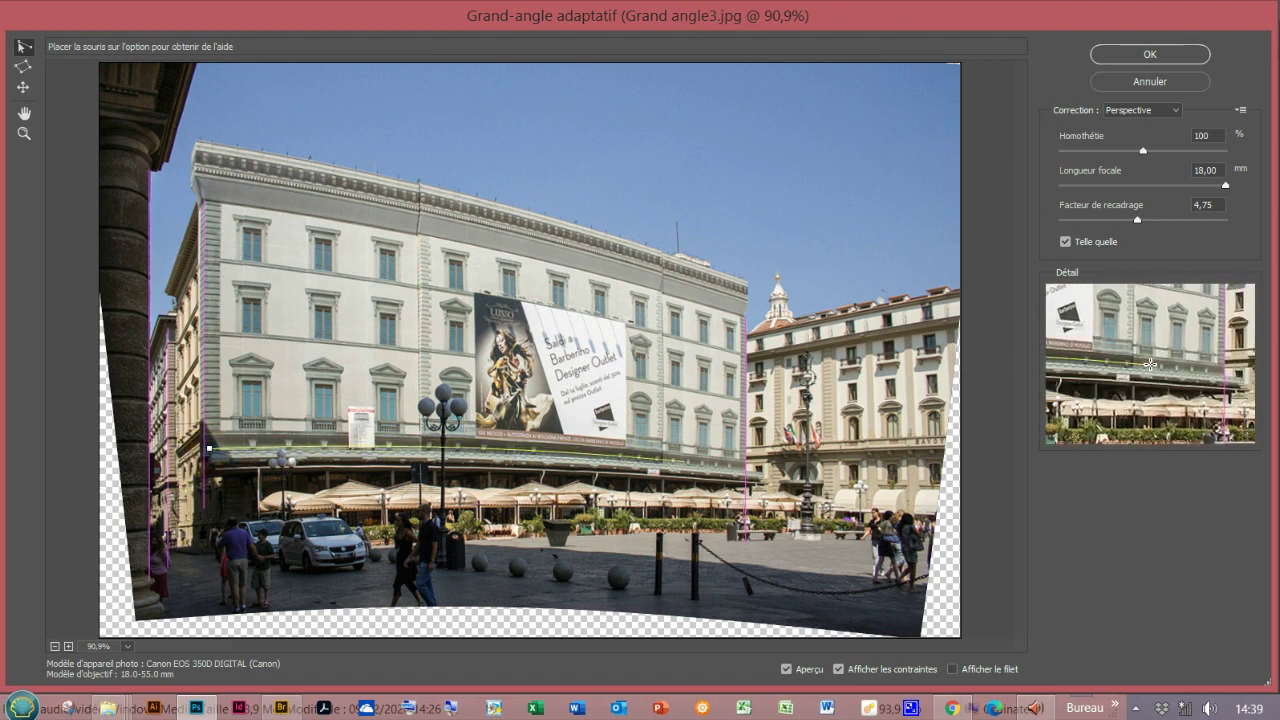
left_click(787, 480)
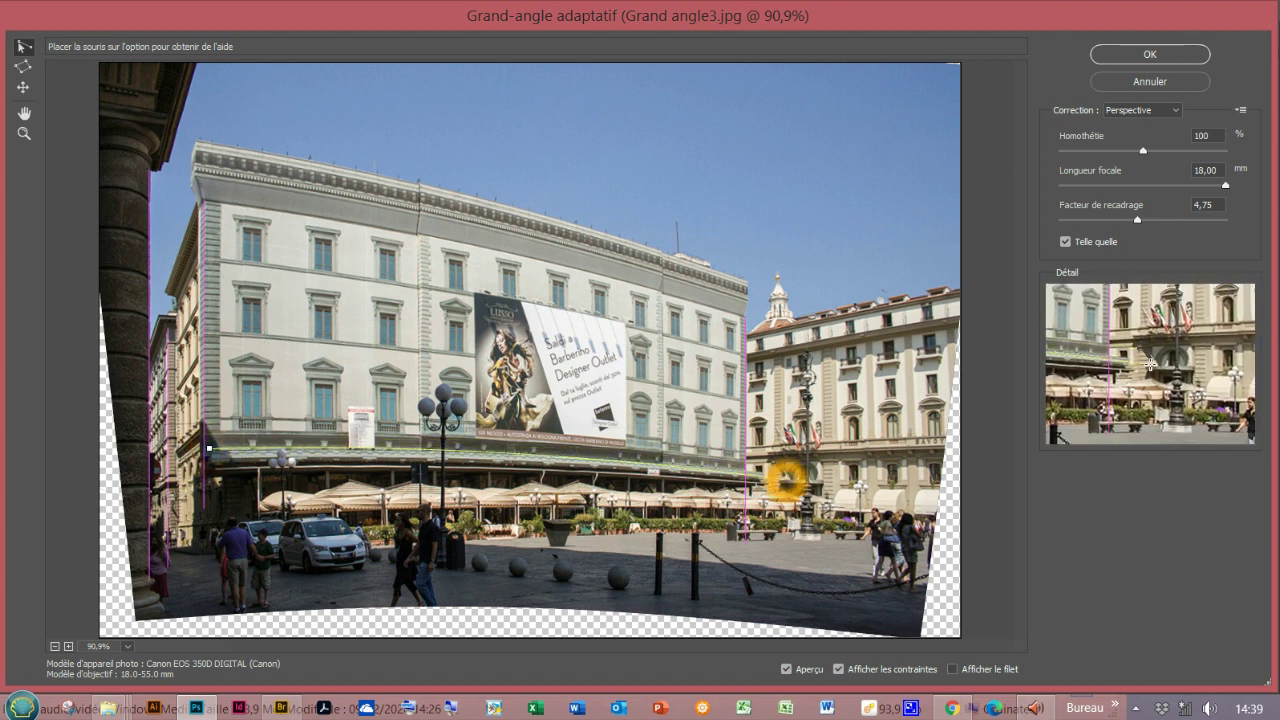
- Complete the horizontal constraint along the facade's base above the café awnings
left_click_drag(793, 485, 797, 488)
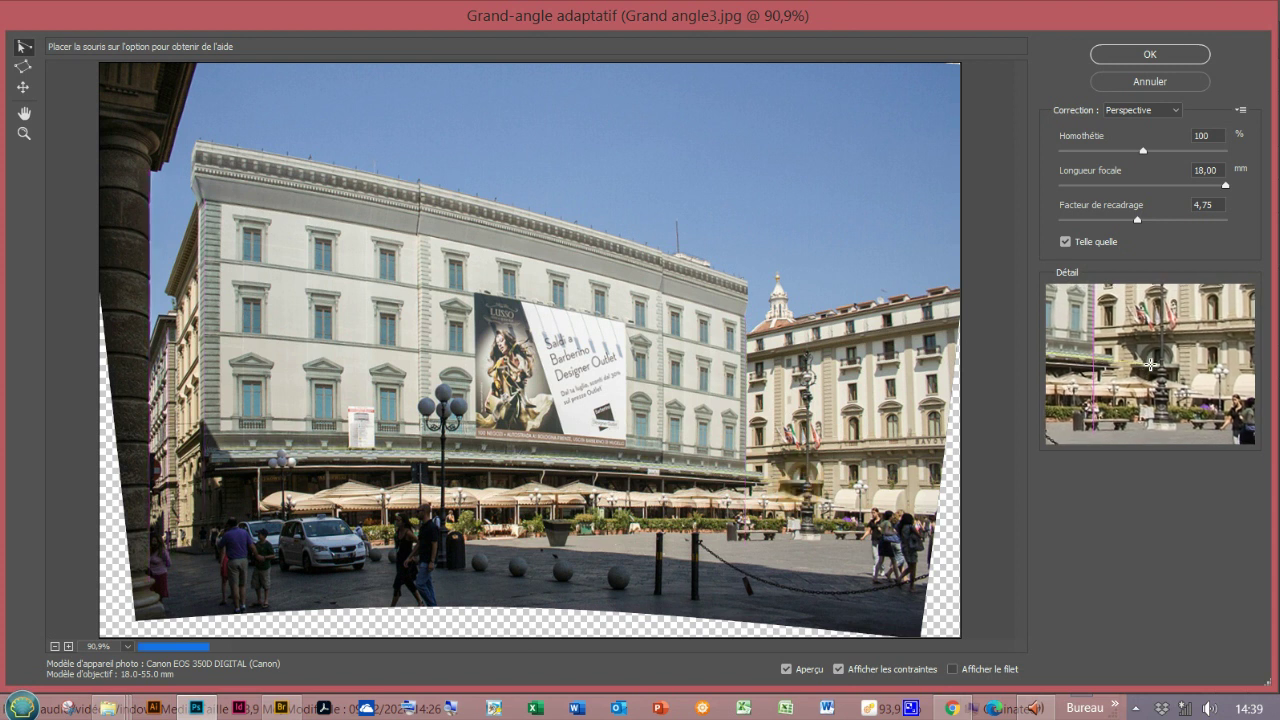
left_click(798, 484)
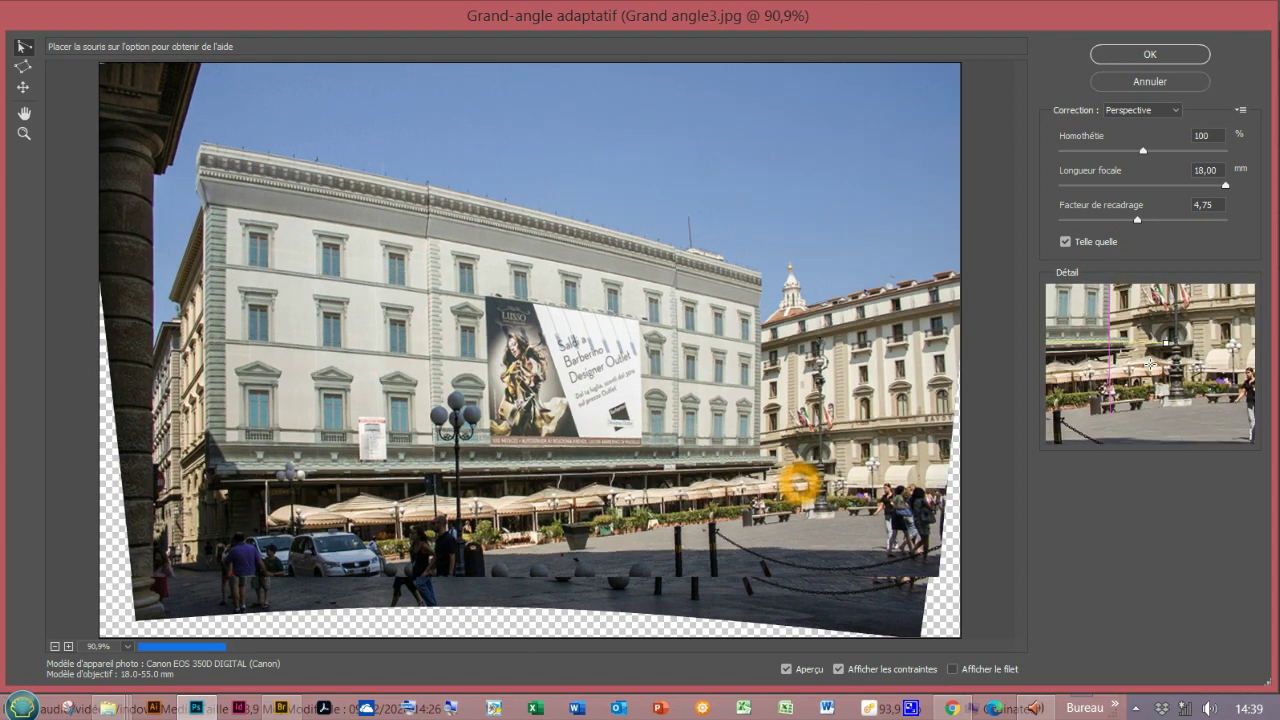
left_click(872, 487)
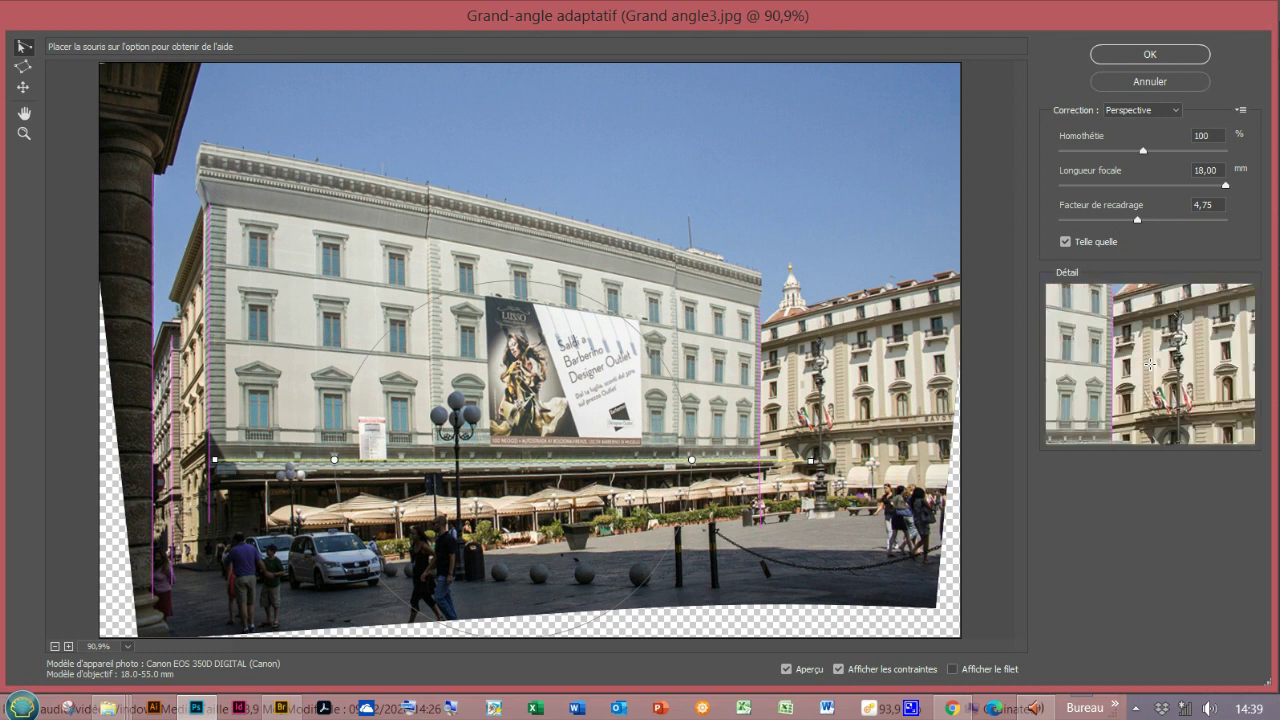
left_click(566, 250)
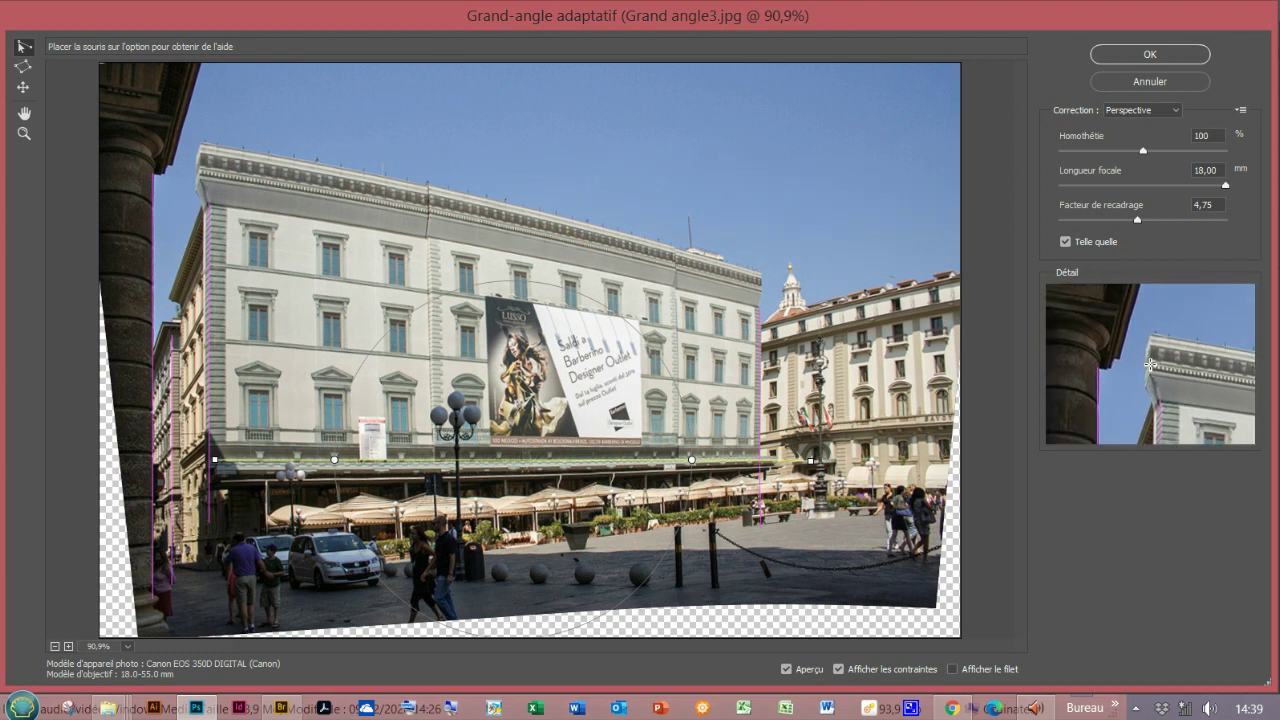
left_click(203, 175)
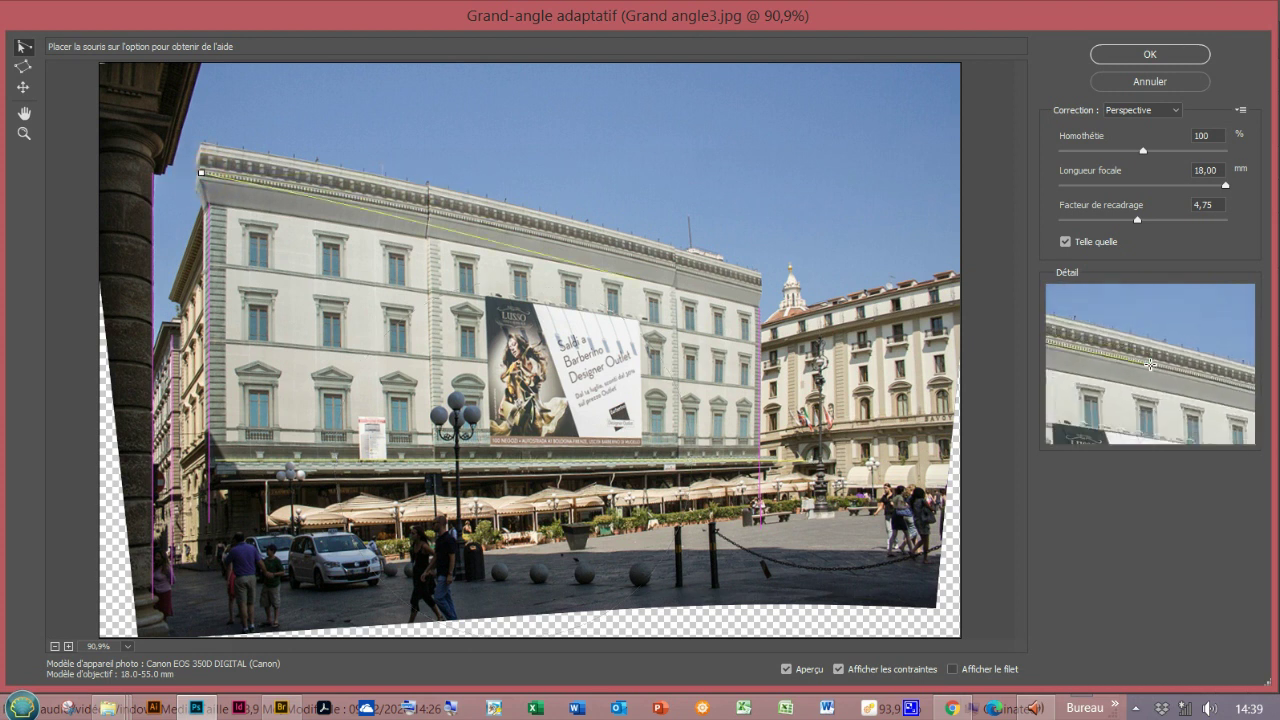
- Straighten the main building's top cornice with a constraint running to the right building
left_click(779, 289)
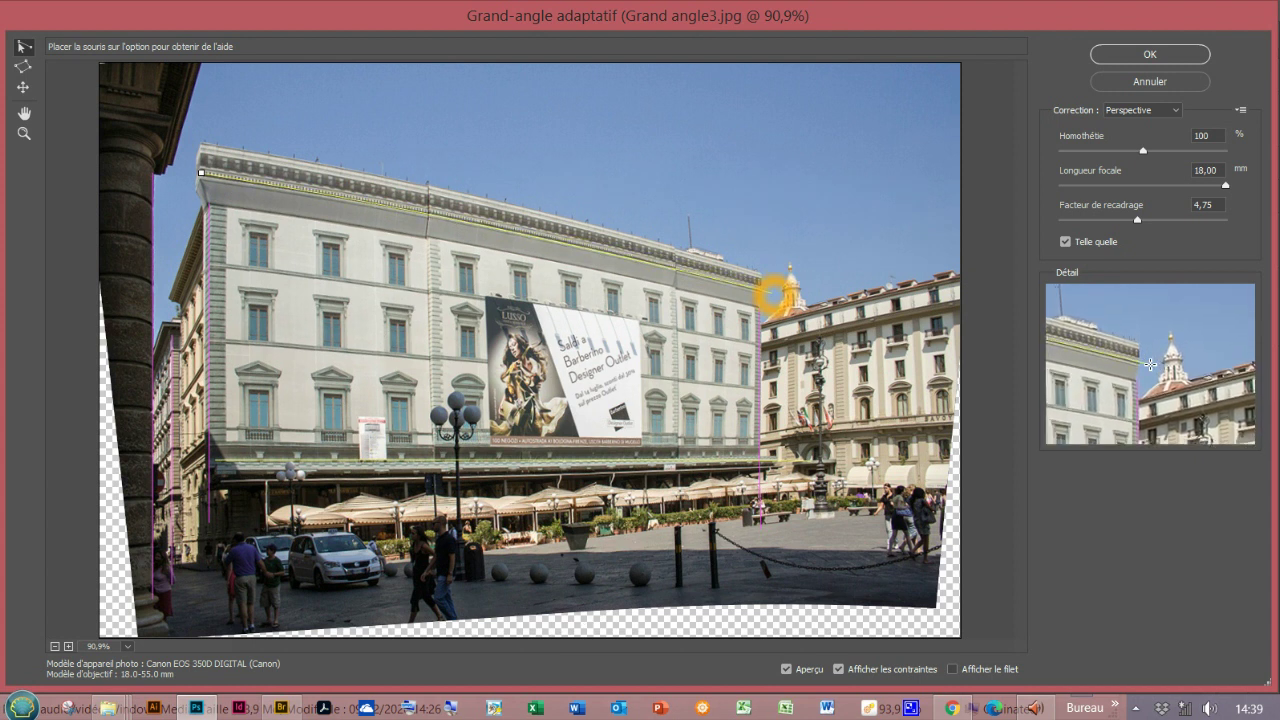
left_click(779, 291)
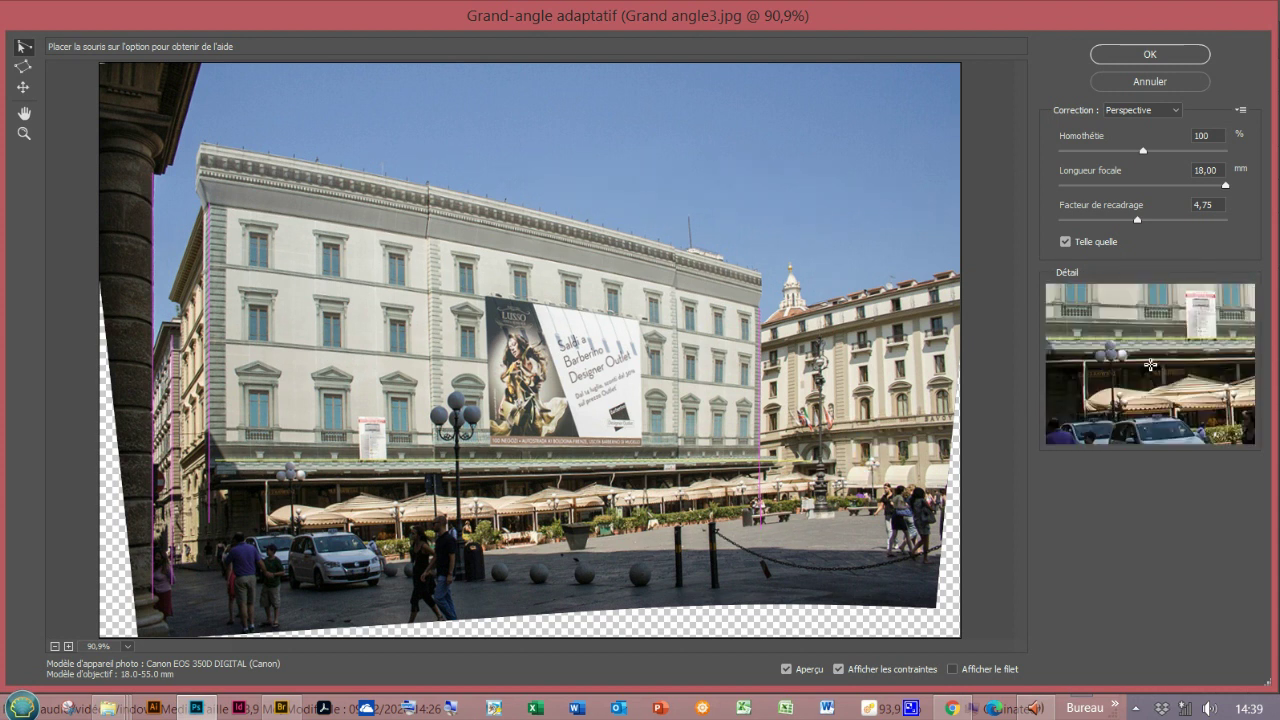
left_click(208, 163)
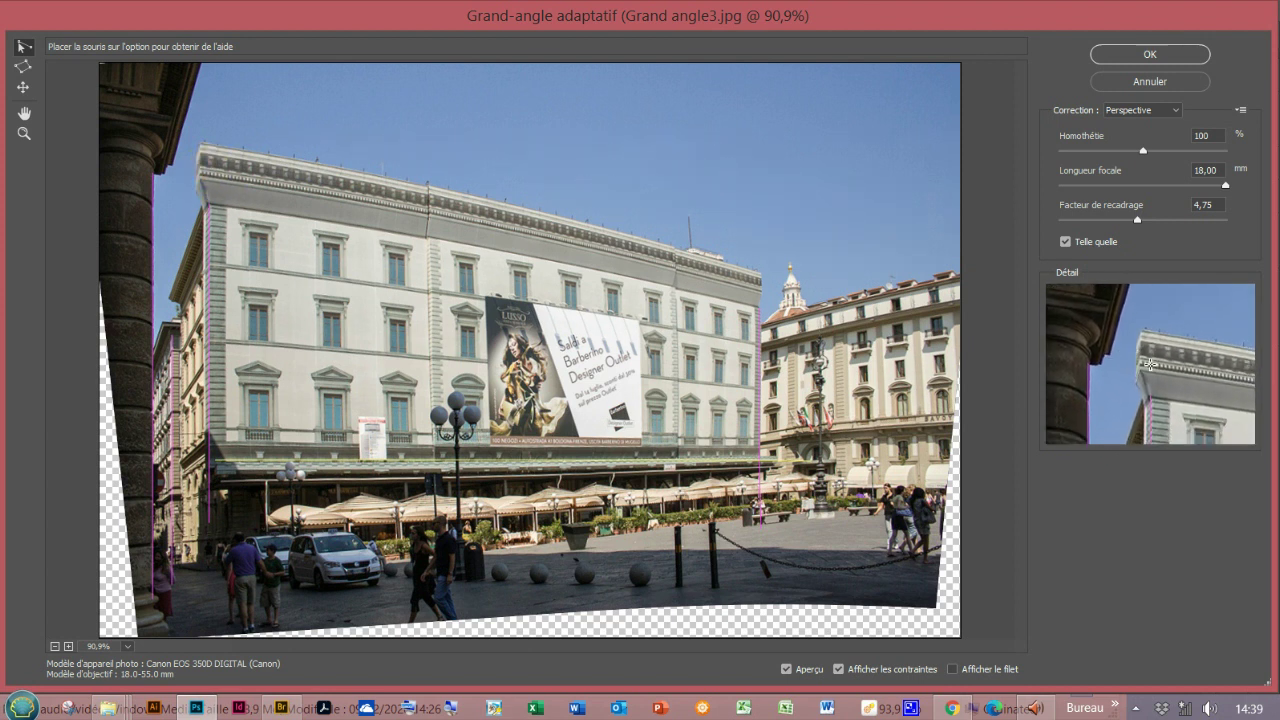
left_click(205, 175)
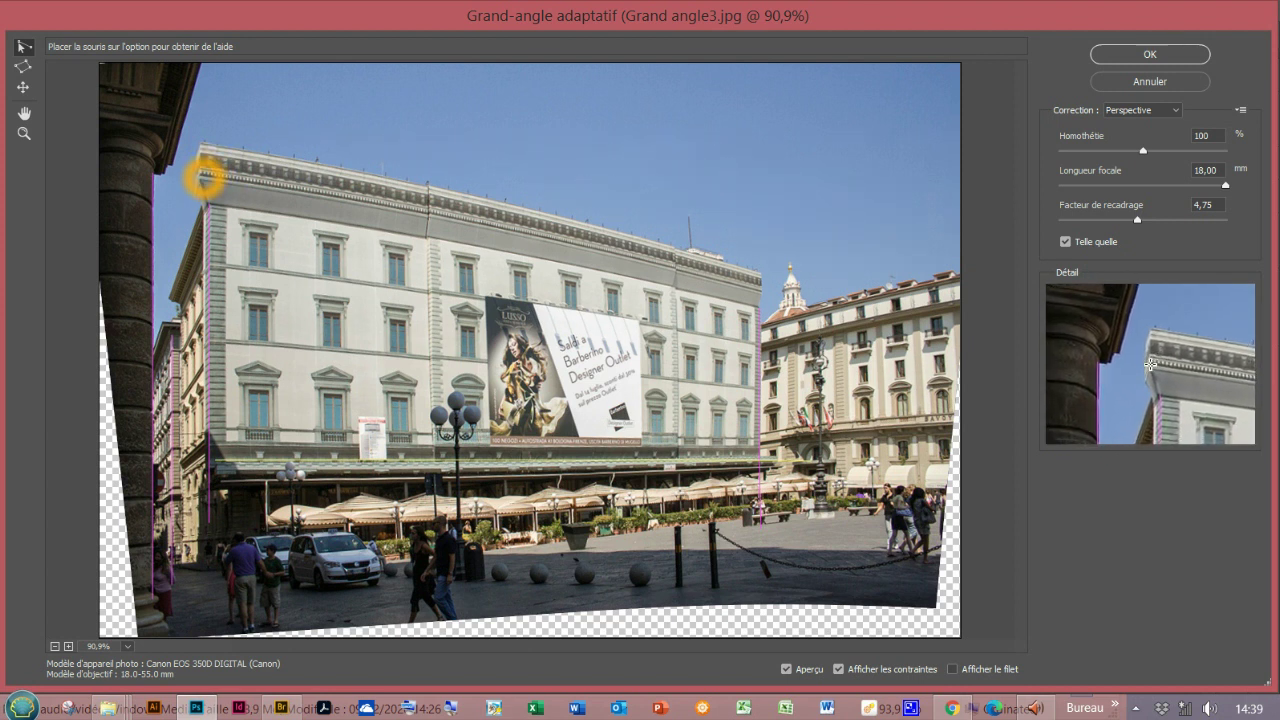
left_click(204, 176)
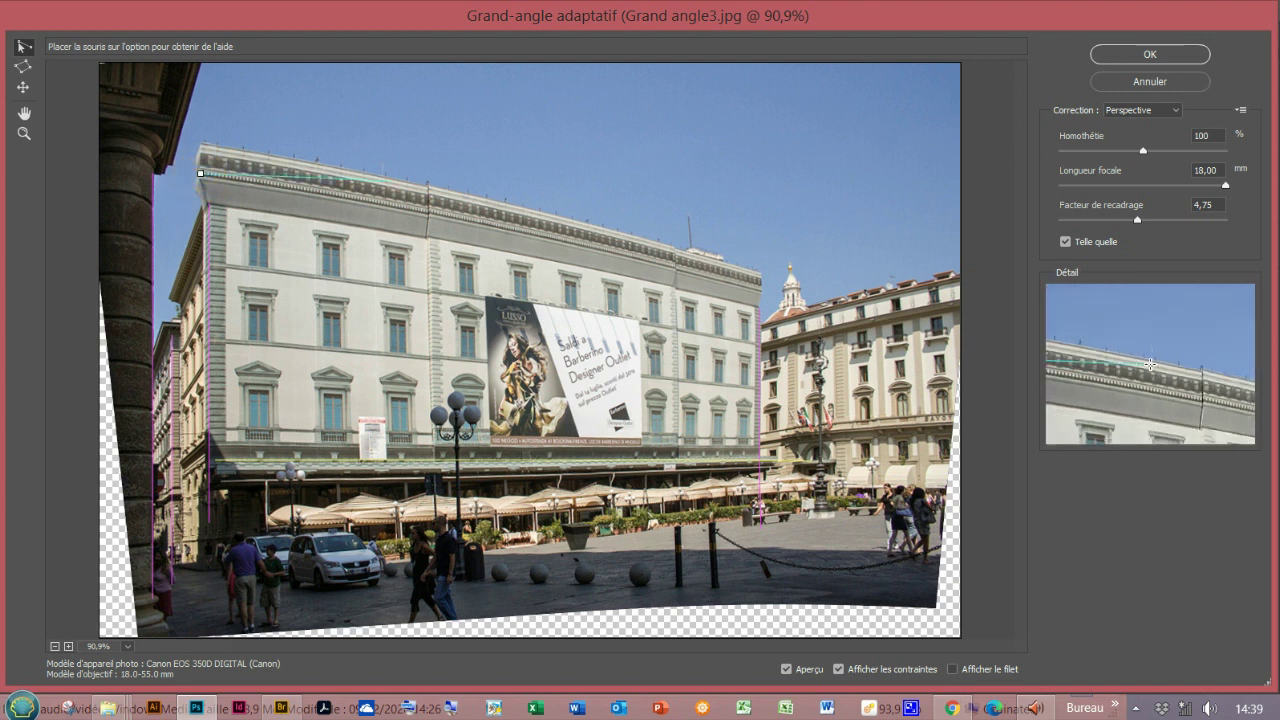
left_click_drag(410, 205, 810, 300)
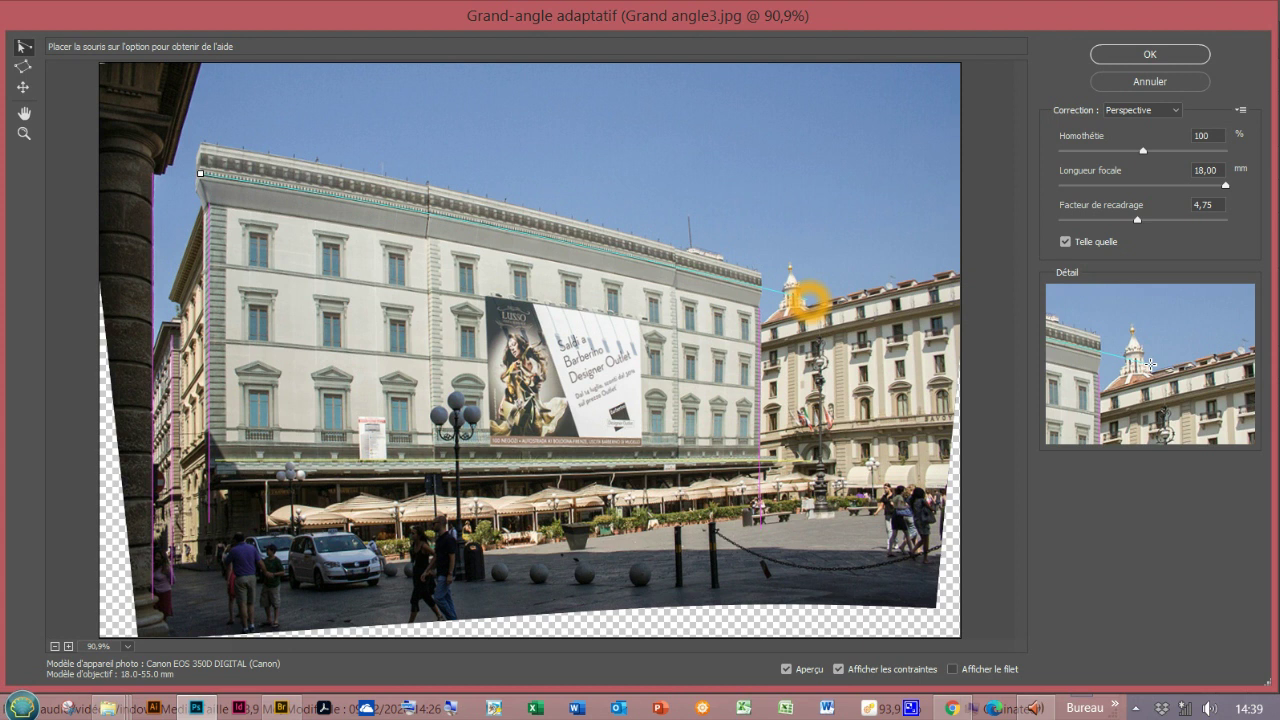
left_click(810, 303)
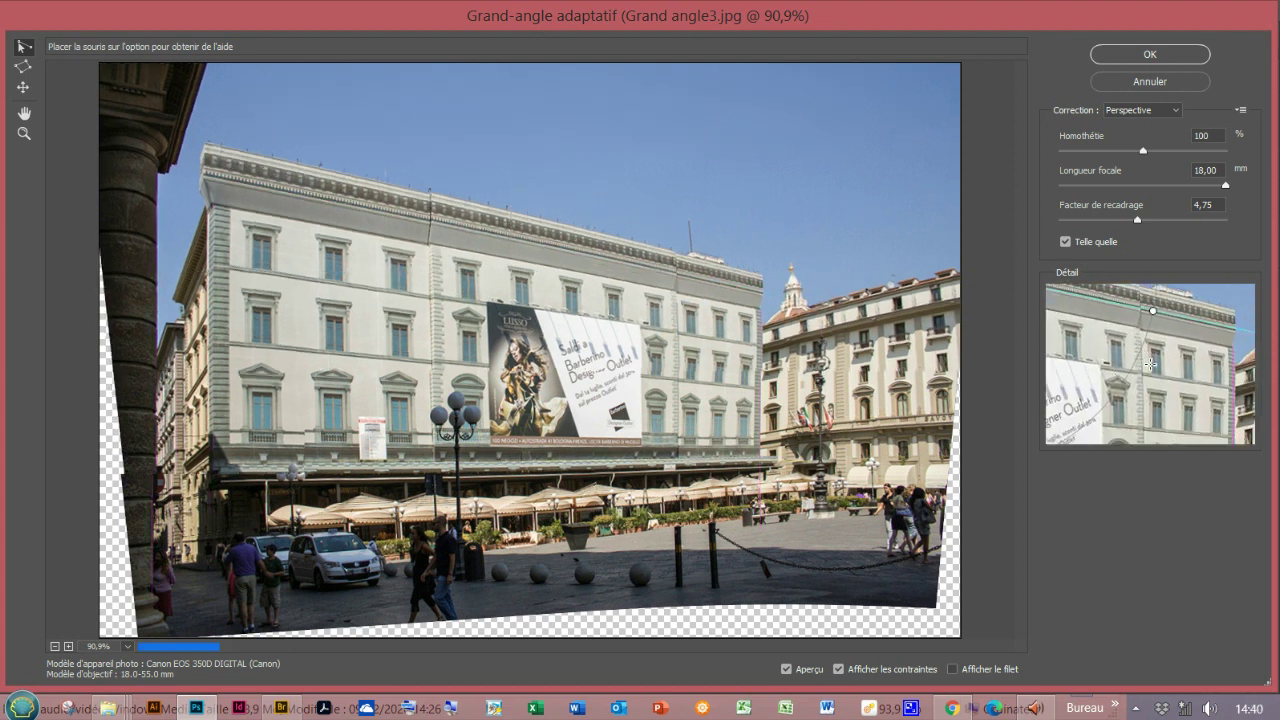
- Place points on the right building's facade and lower the Crop Factor from 4,75
left_click(872, 350)
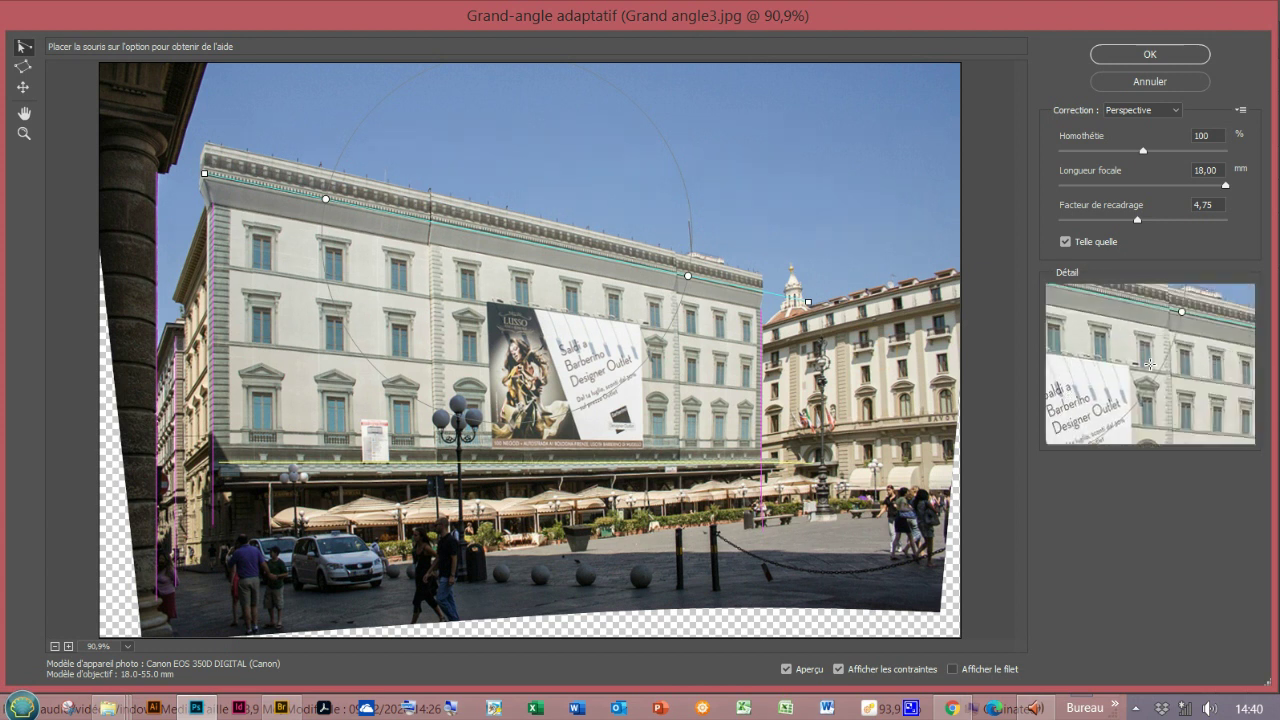
left_click(728, 305)
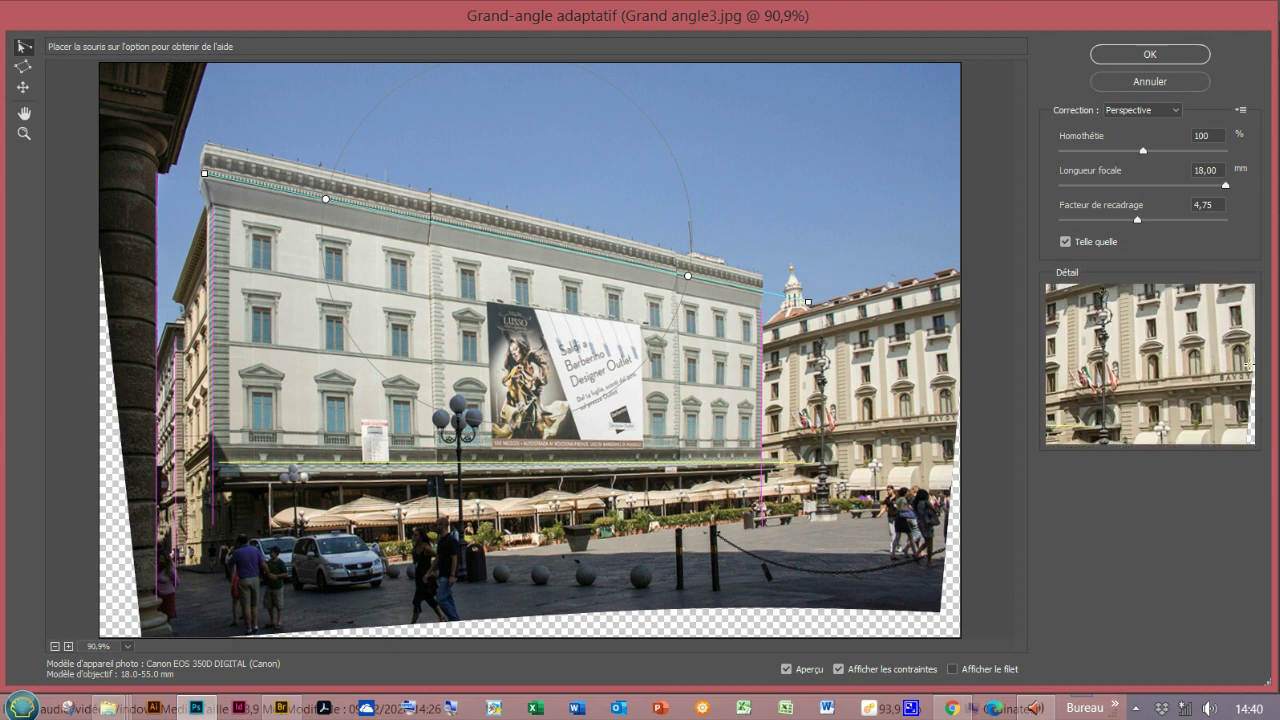
left_click(1137, 220)
mouse_move(1137, 220)
left_mouse_down()
mouse_move(1094, 219)
mouse_move(1135, 220)
left_mouse_up()
type("0")
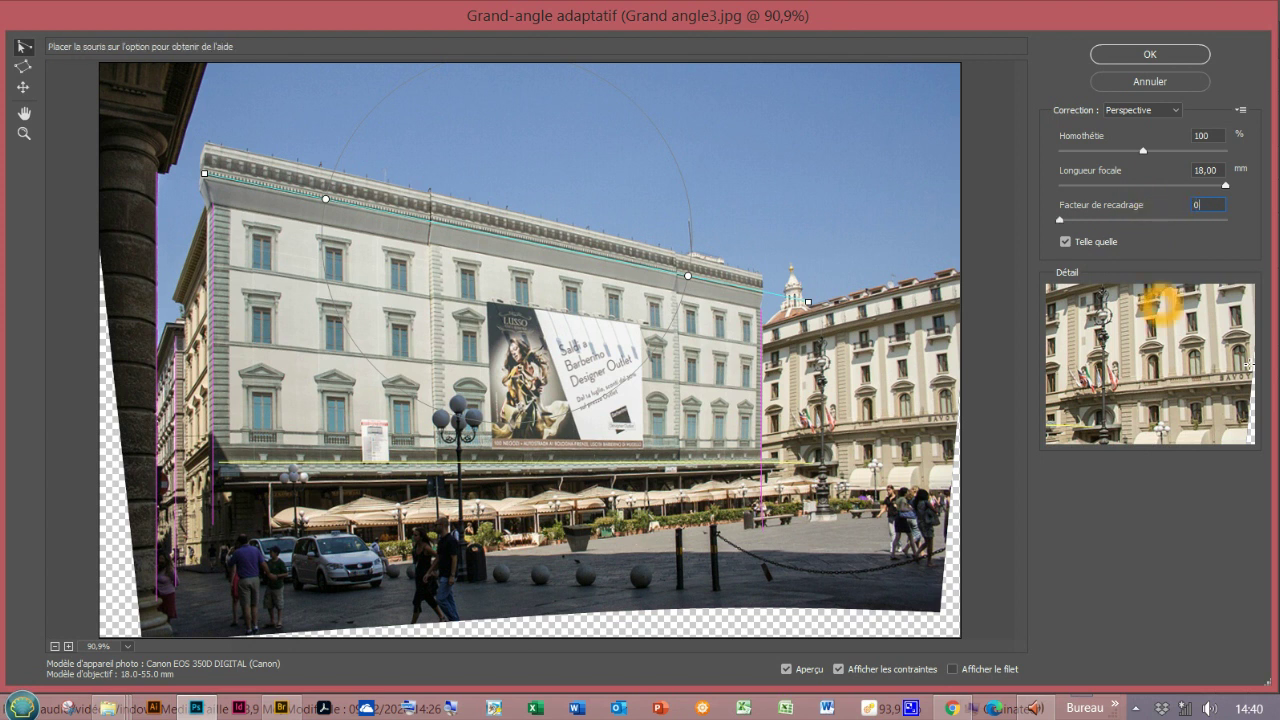
- Enter a Crop Factor of 0, accept the minimum 0,10 after the warning, and uncheck As Shot
left_click(1220, 206)
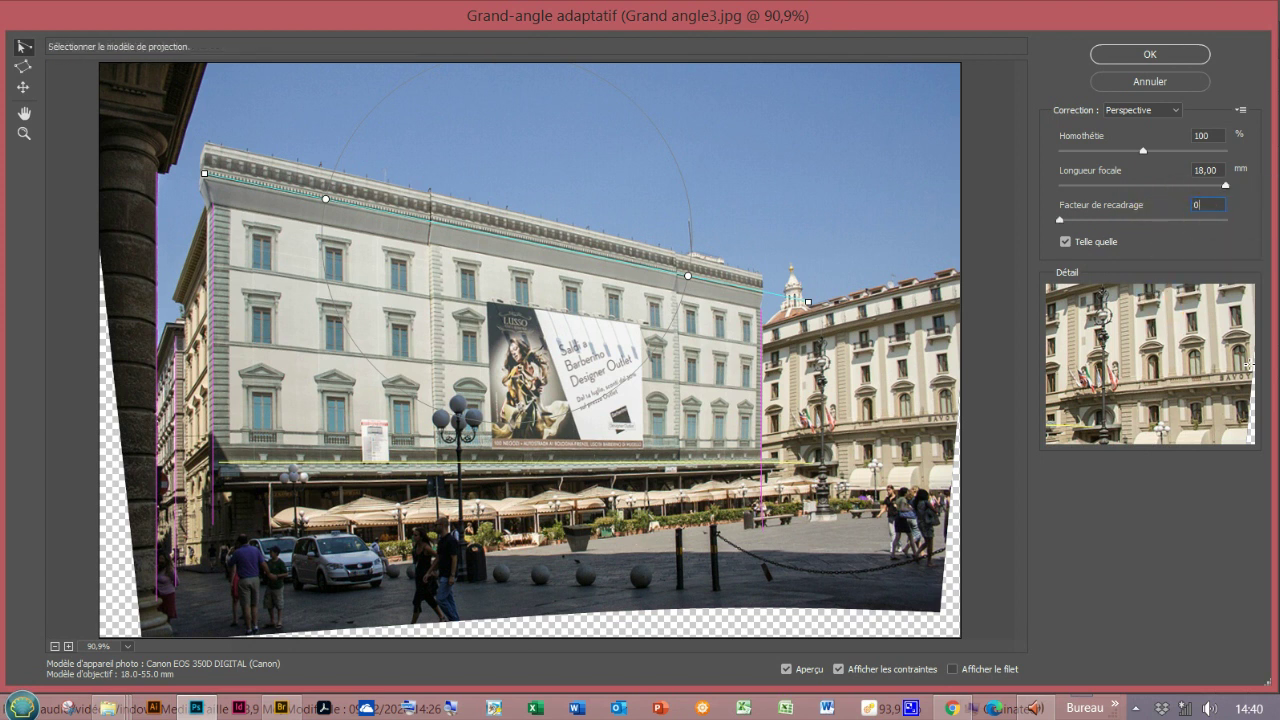
left_click(1143, 150)
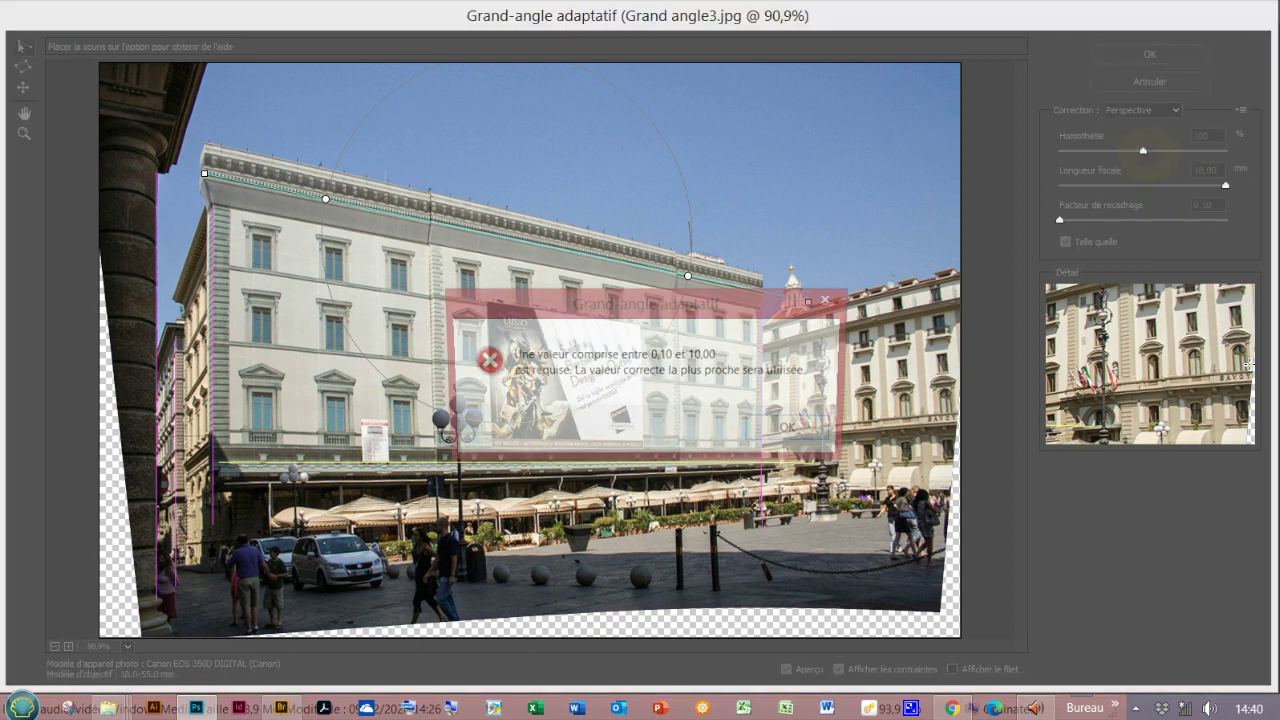
key("Return")
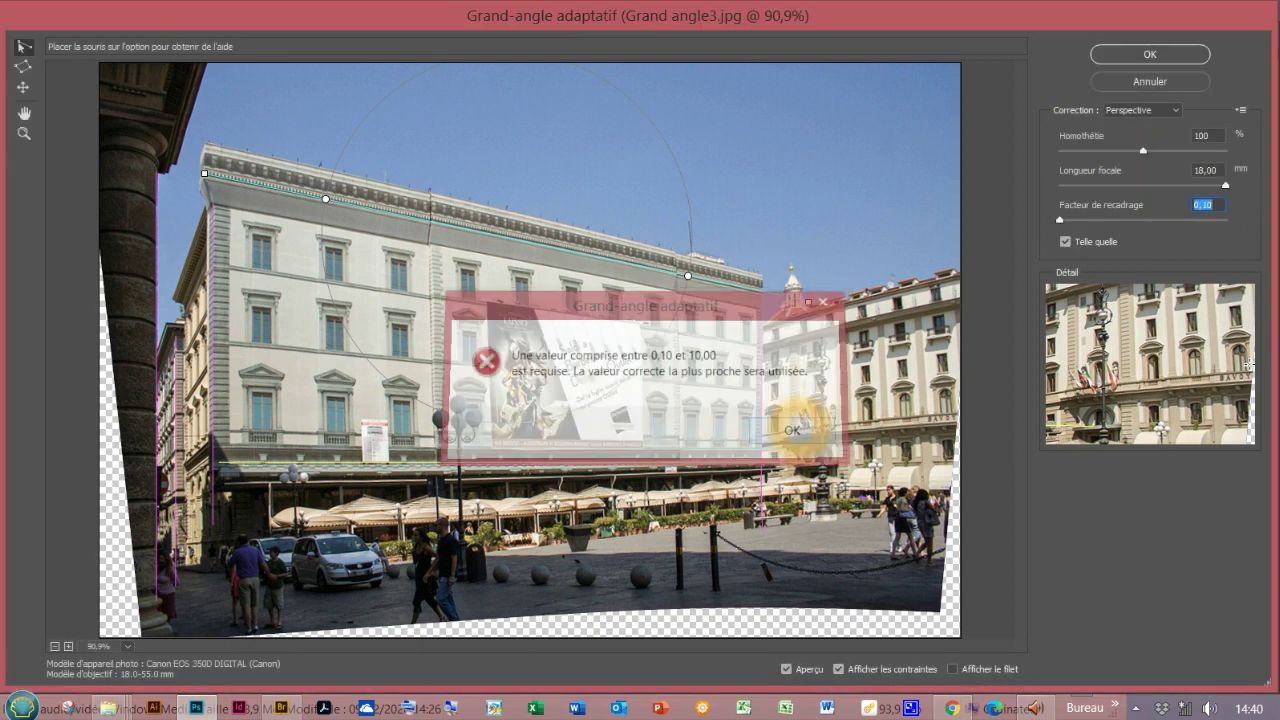
left_click(1143, 150)
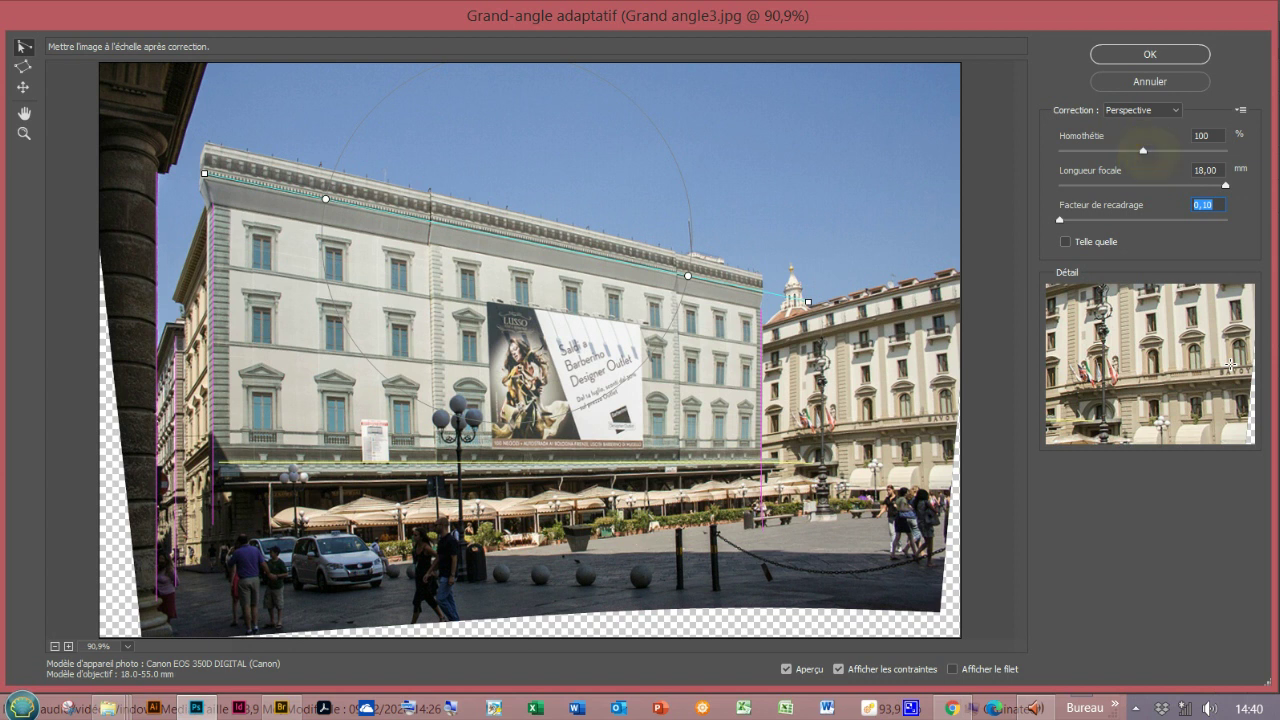
left_click(1143, 150)
- Adjust the Scale slider through 98, 107, 109 and 111 until it settles at 114%
left_click_drag(1143, 150, 1162, 150)
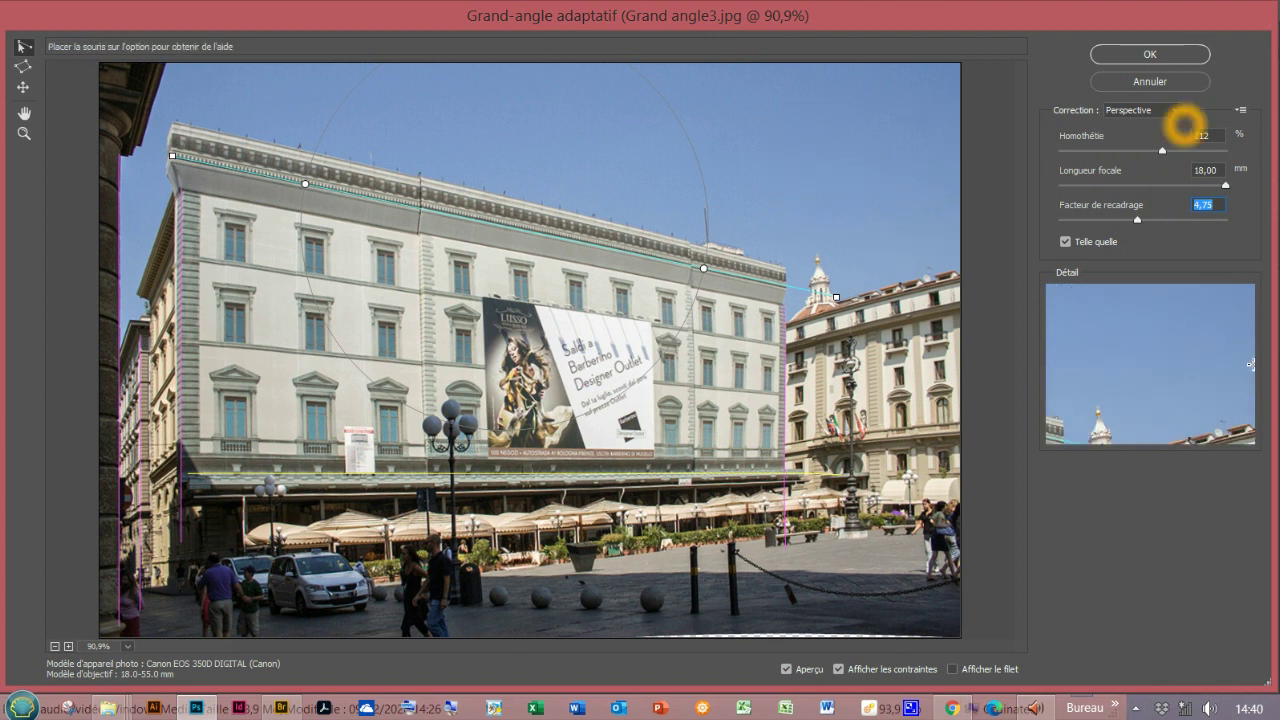
left_click(1162, 151)
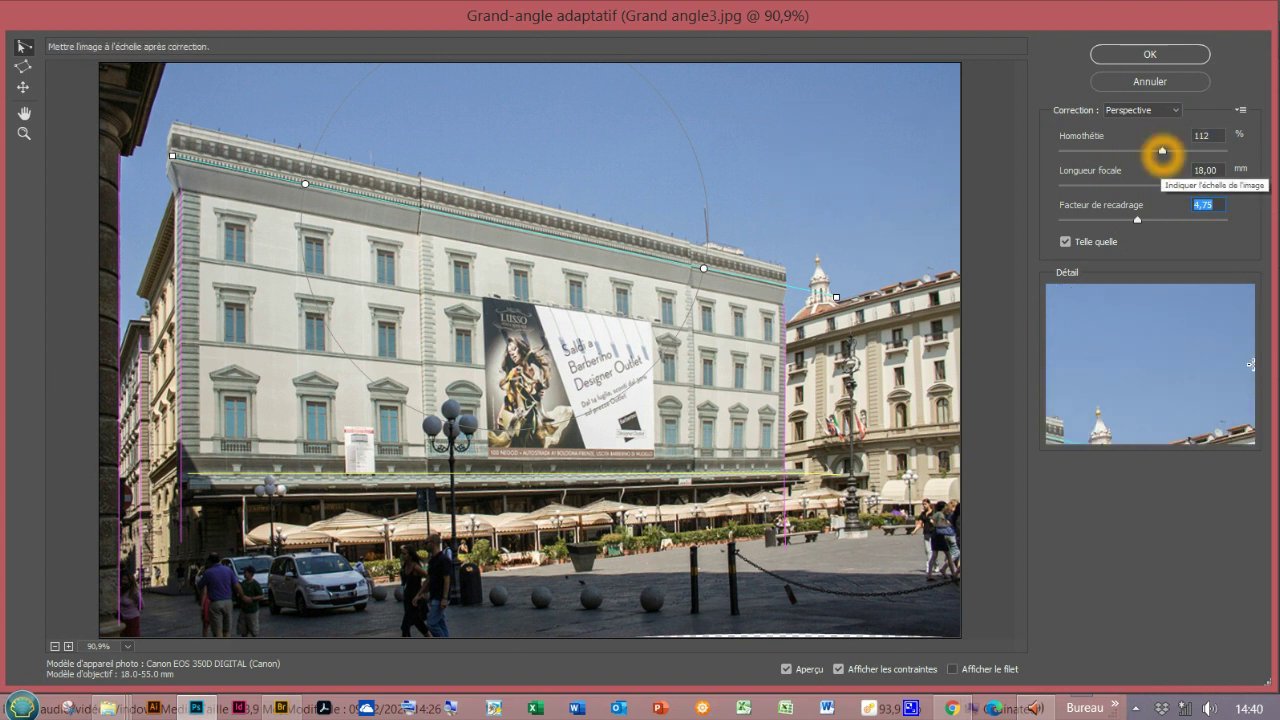
left_click_drag(1162, 151, 1154, 151)
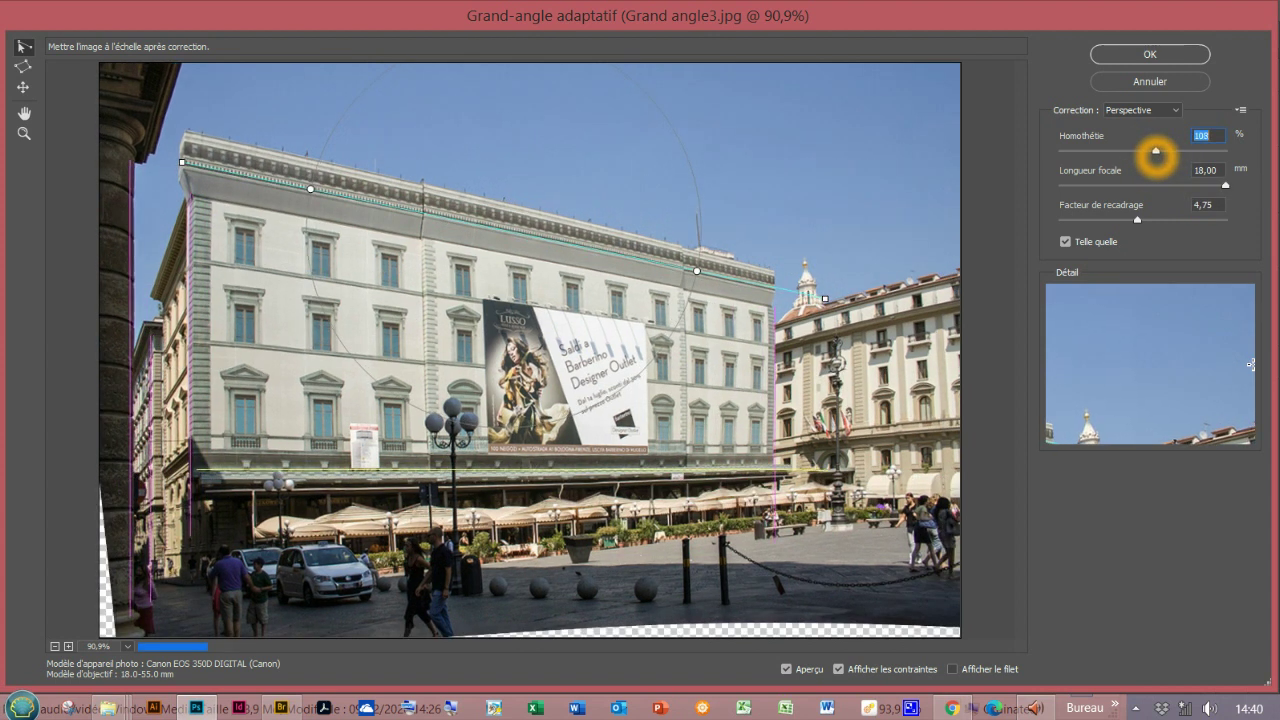
left_click_drag(1154, 151, 1157, 151)
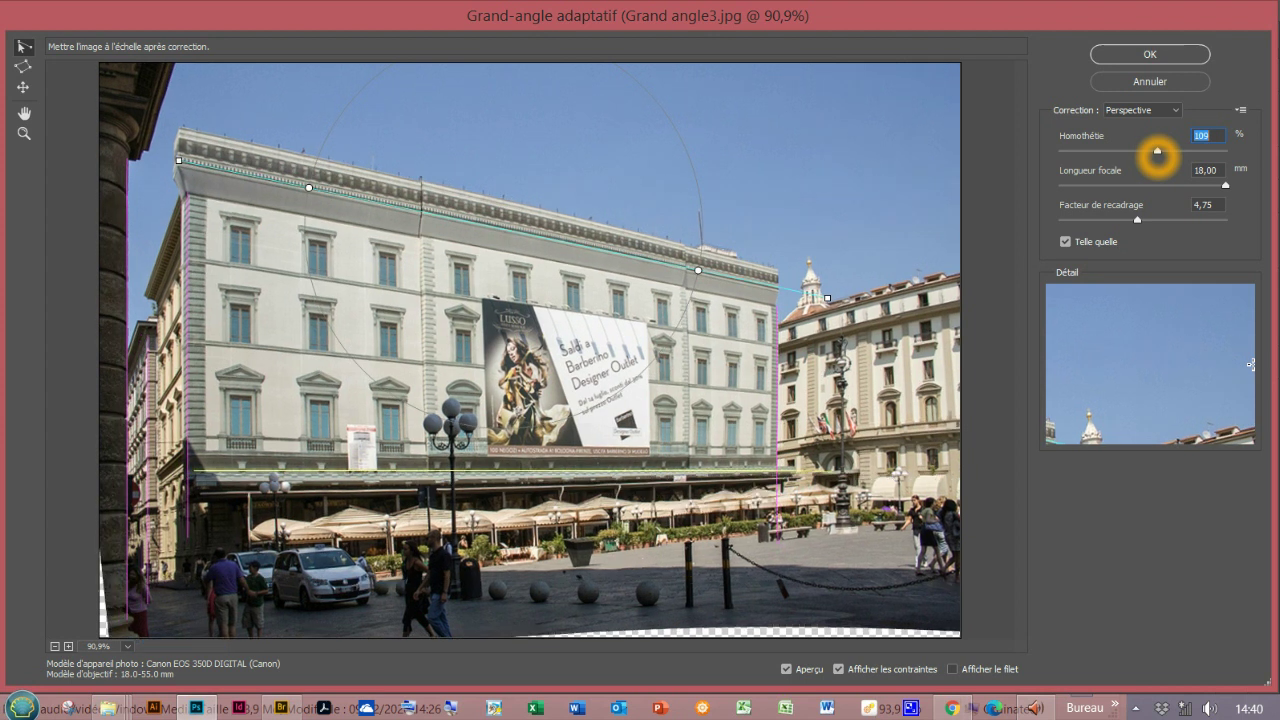
left_click_drag(1157, 151, 1162, 151)
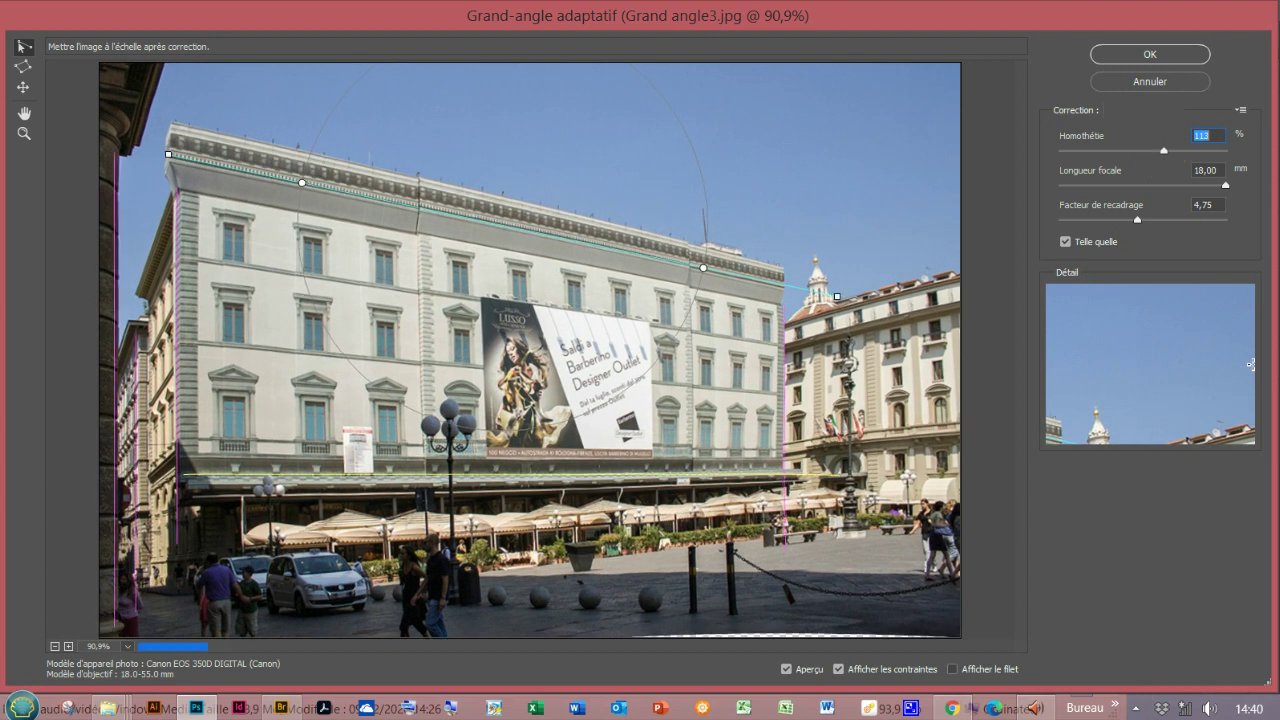
left_click_drag(1162, 151, 1165, 151)
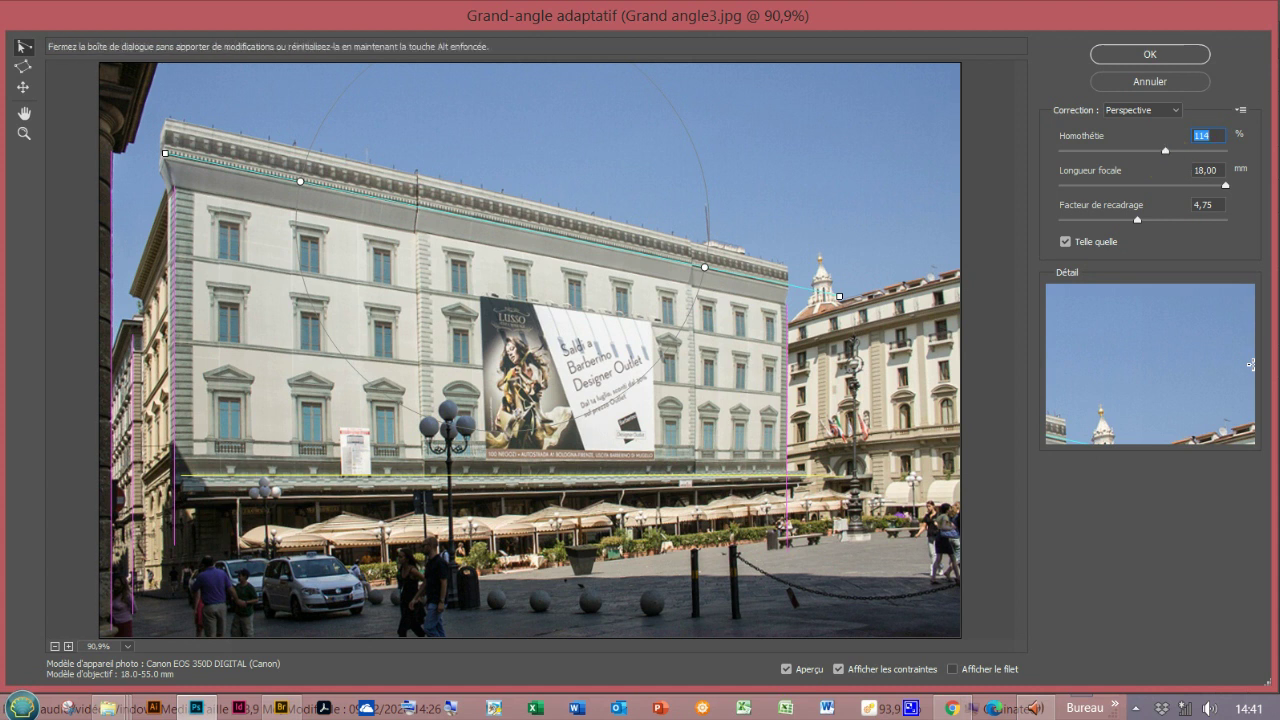
- Commit the Adaptive Wide Angle correction to Grand angle3.jpg, then toggle it off and on to compare
left_click(1150, 52)
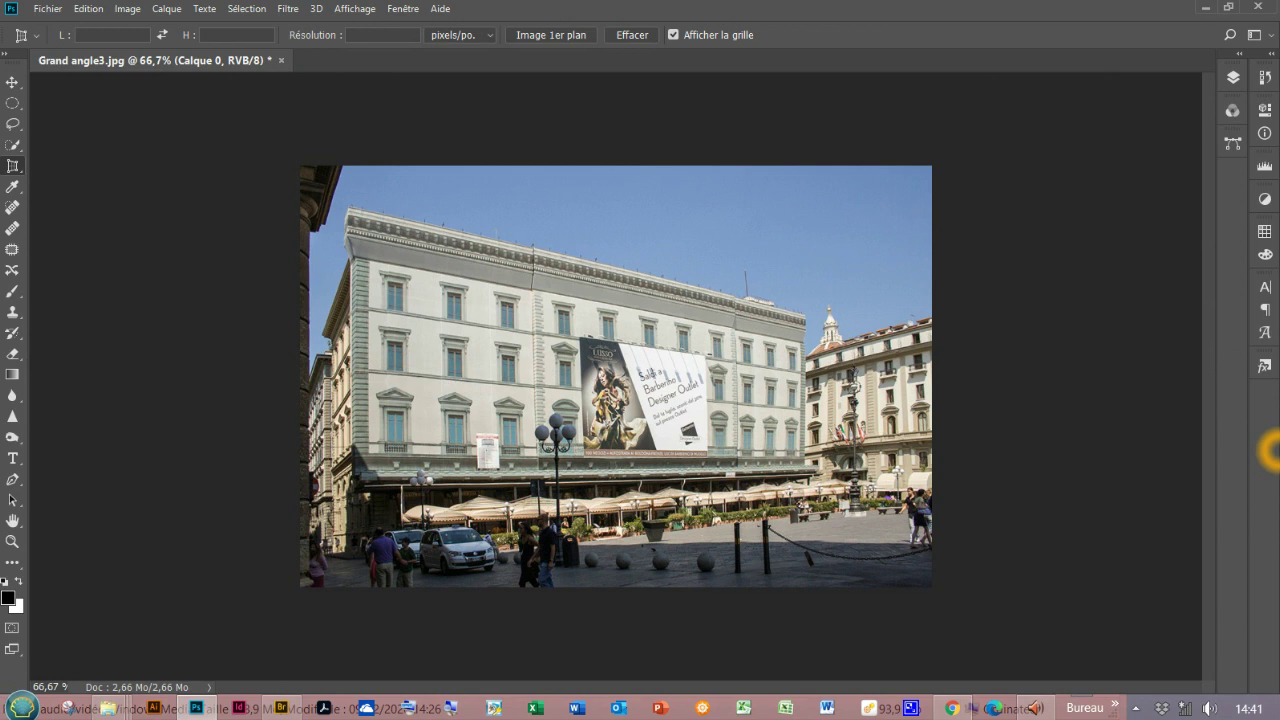
key("ctrl+z")
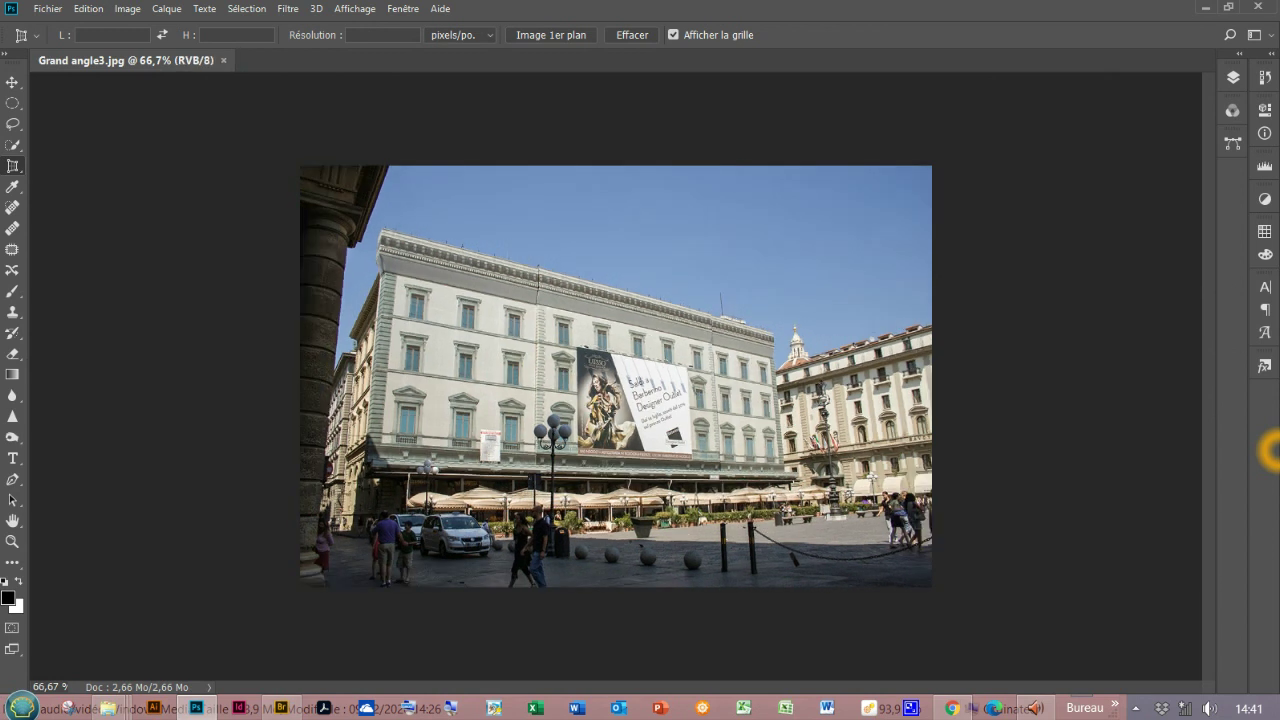
key("ctrl+z")
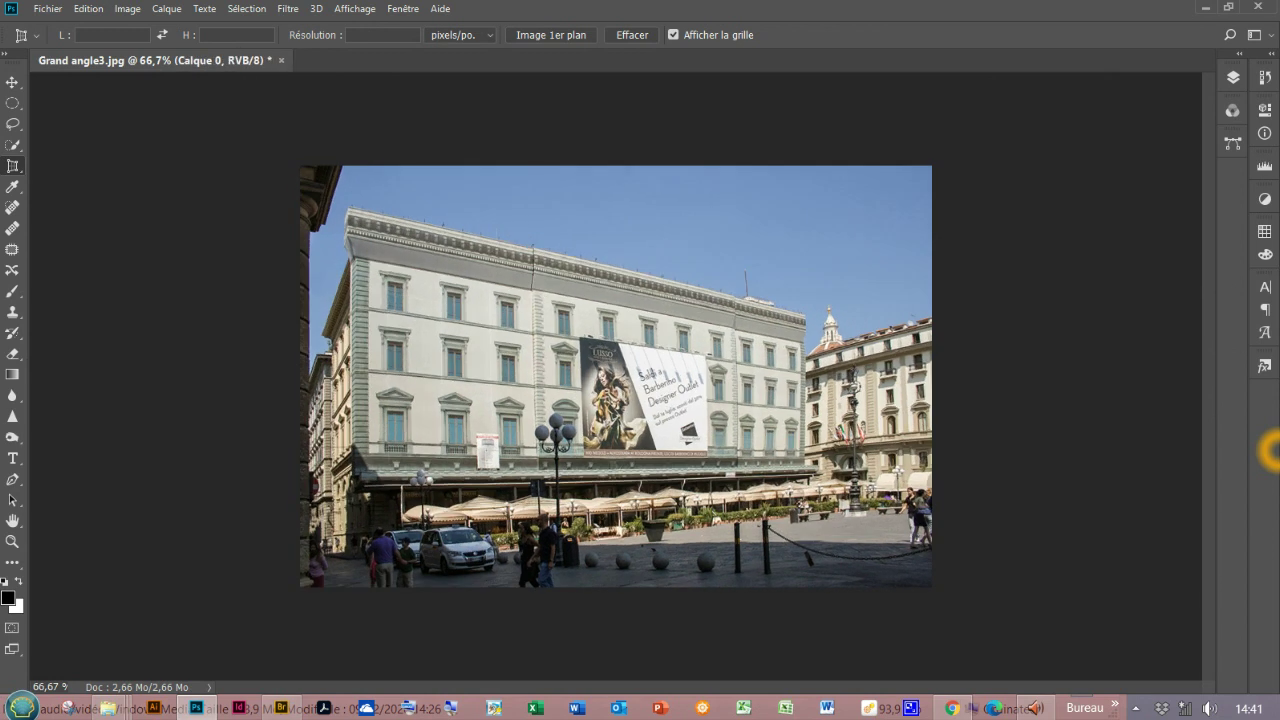